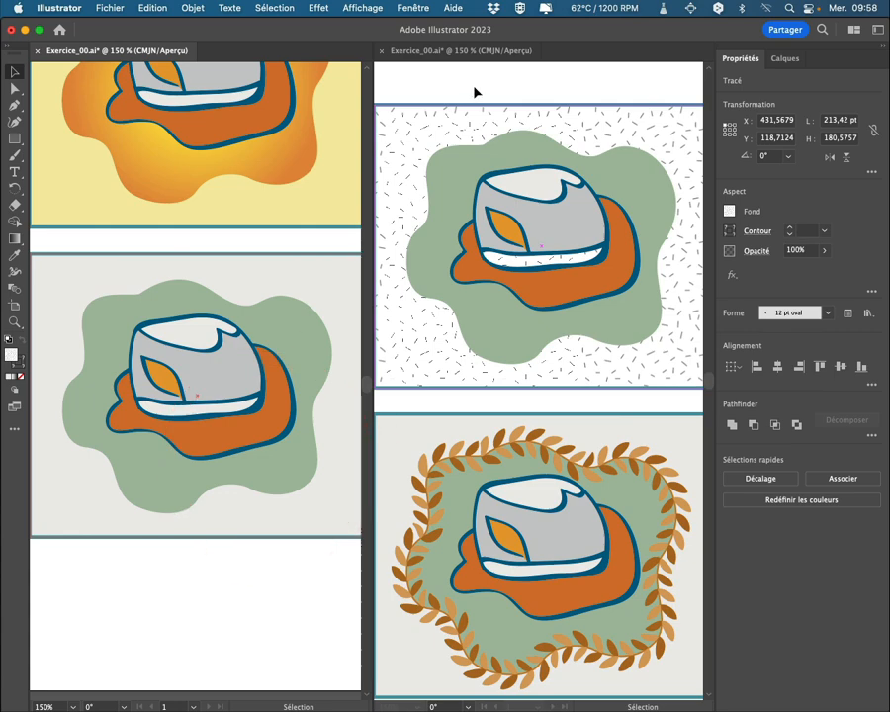
# Step: Save the green fill of the wavy shape behind the hat as a new colour swatch
pyautogui.click(473, 92)
pyautogui.press('space')
pyautogui.moveTo(418, 437); pyautogui.dragTo(605, 279)
pyautogui.moveTo(442, 331); pyautogui.dragTo(615, 362)
pyautogui.click(613, 459)
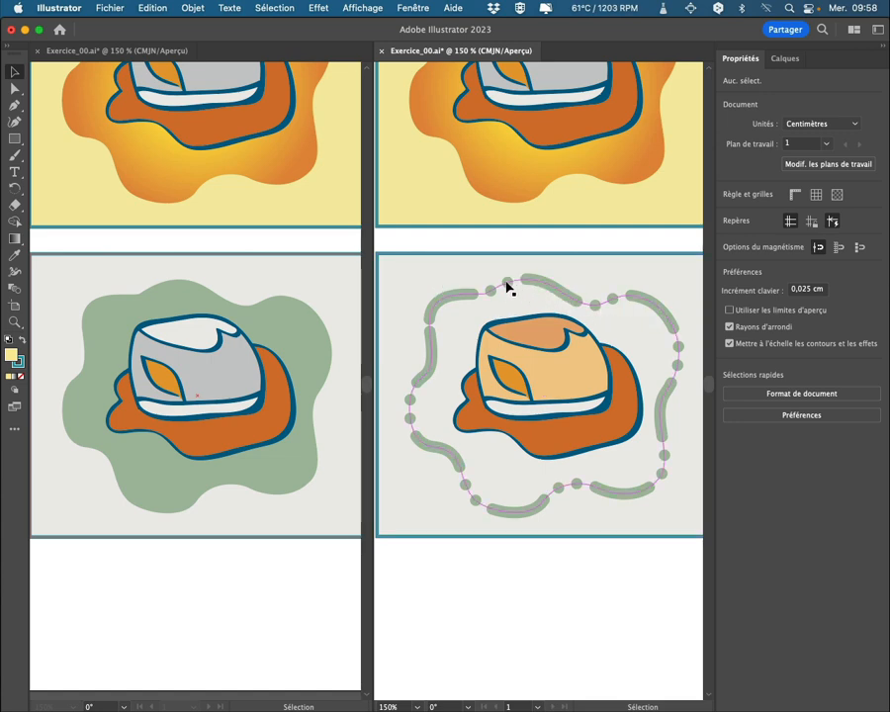
pyautogui.click(314, 345)
pyautogui.click(316, 343)
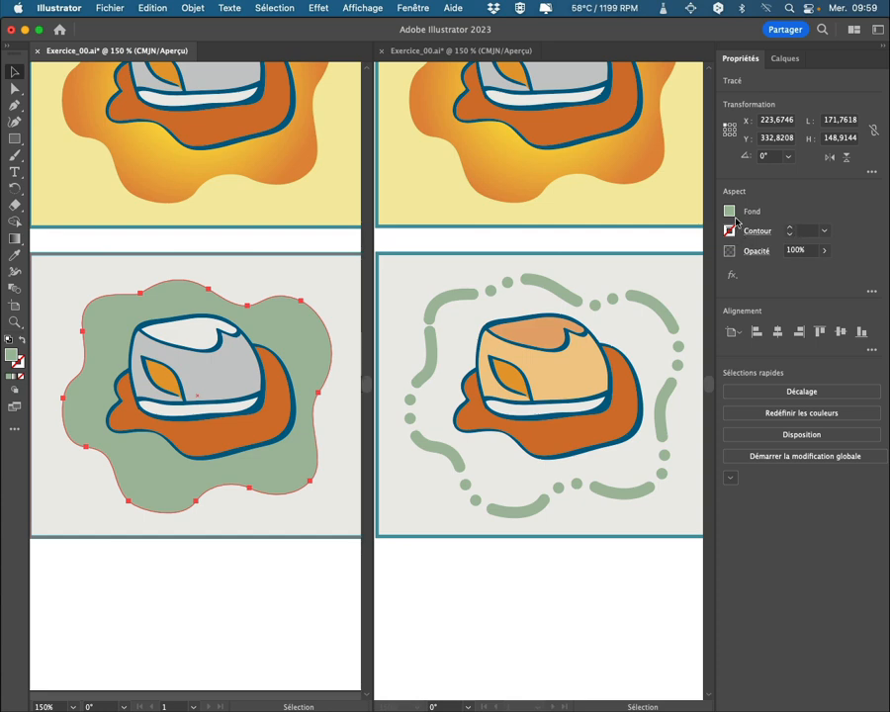
pyautogui.click(730, 213)
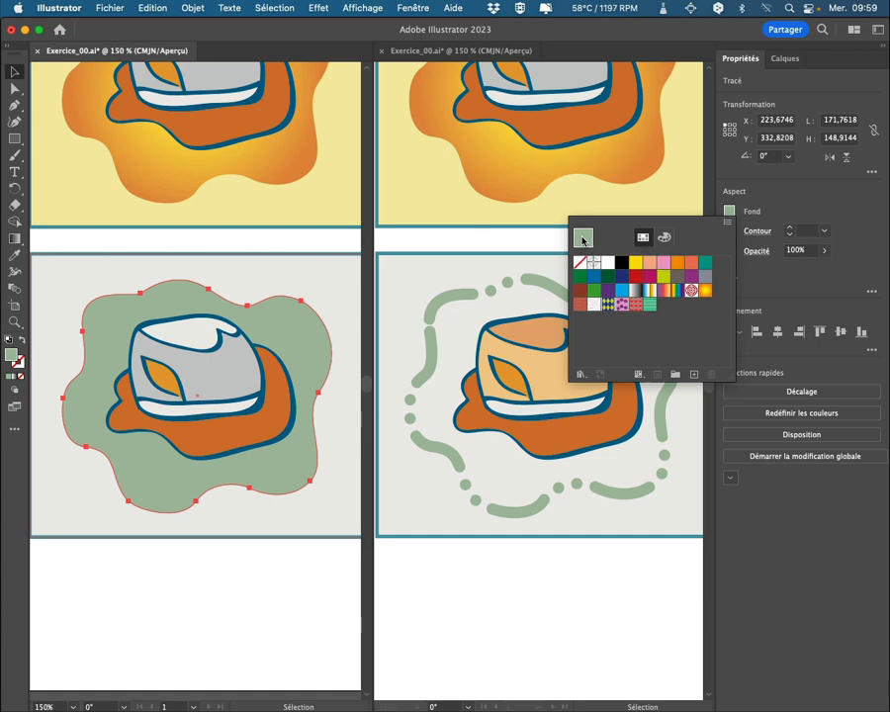
pyautogui.moveTo(583, 241); pyautogui.dragTo(666, 307)
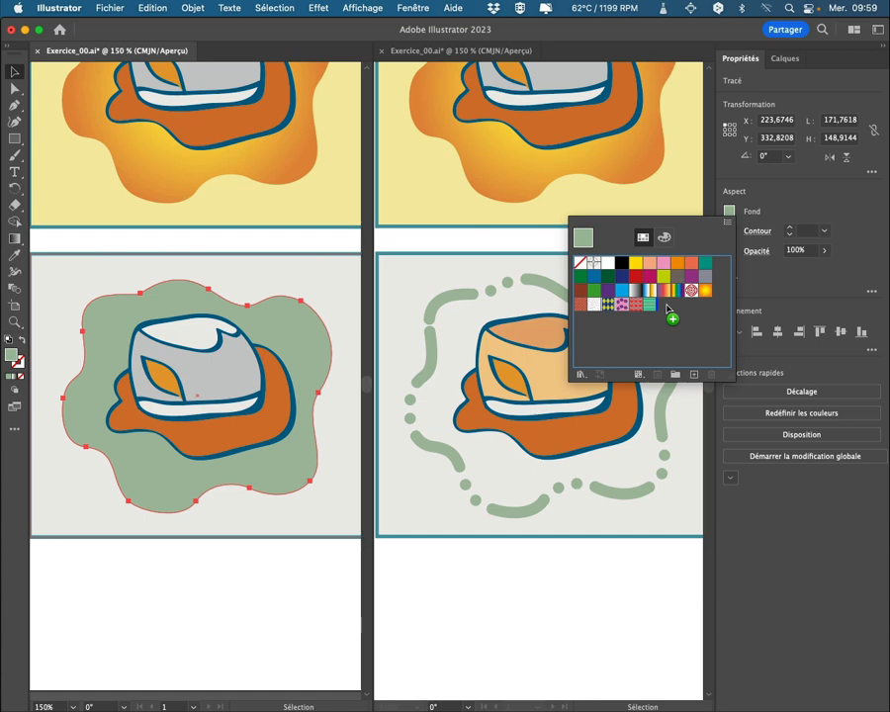
pyautogui.moveTo(667, 309); pyautogui.dragTo(668, 305)
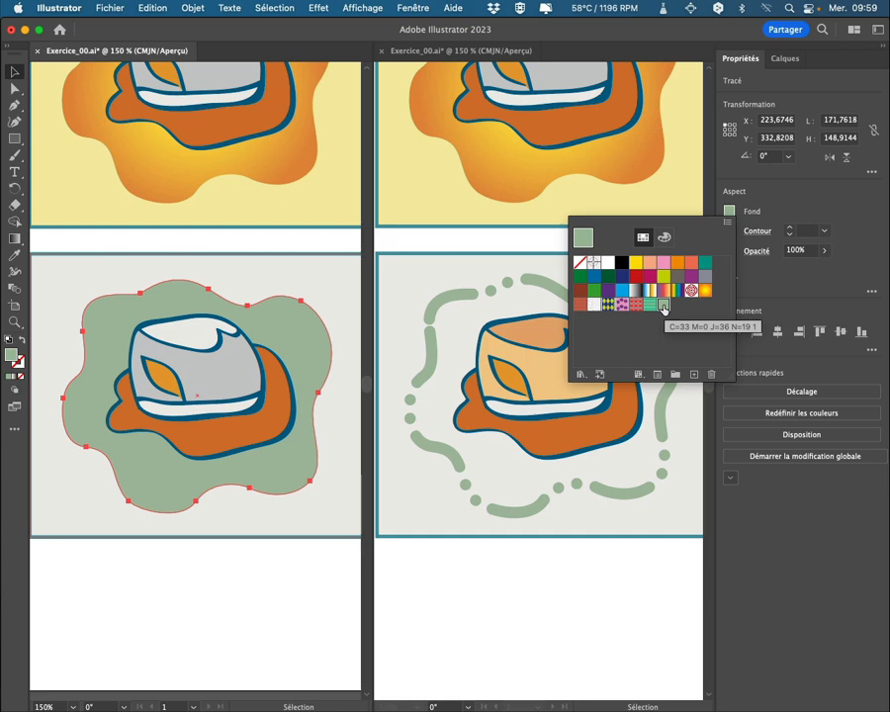
# Step: Remove the wavy shape's fill and apply the saved green swatch to its stroke
pyautogui.click(582, 263)
pyautogui.click(582, 263)
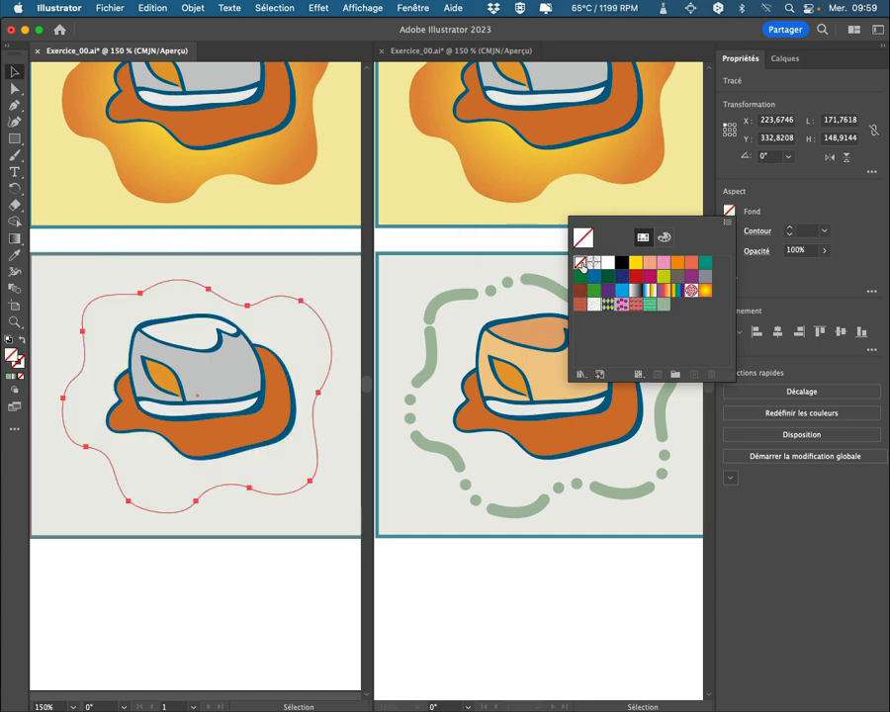
pyautogui.click(729, 212)
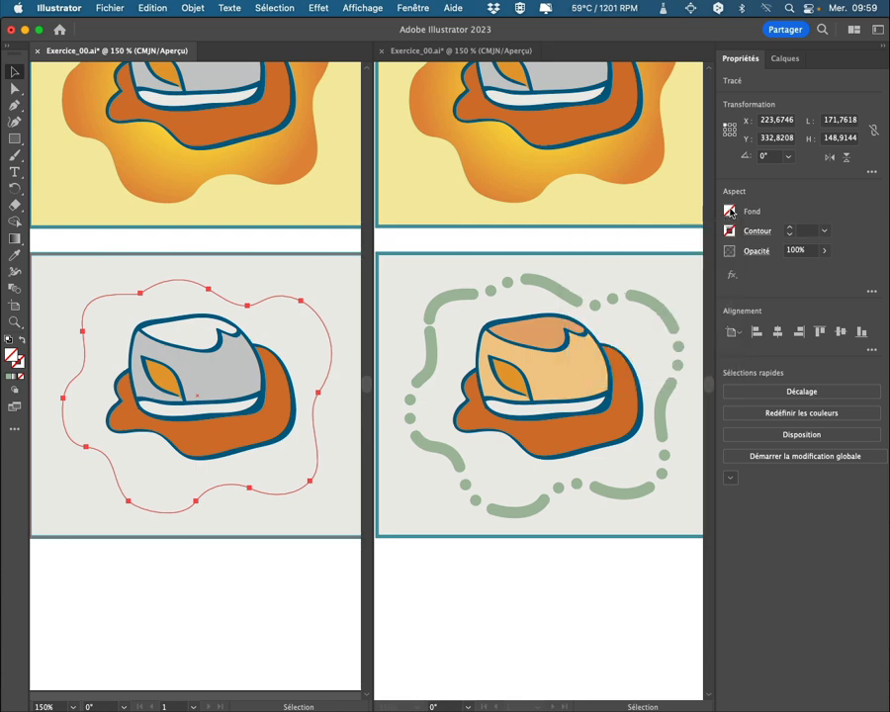
pyautogui.click(729, 231)
pyautogui.click(728, 233)
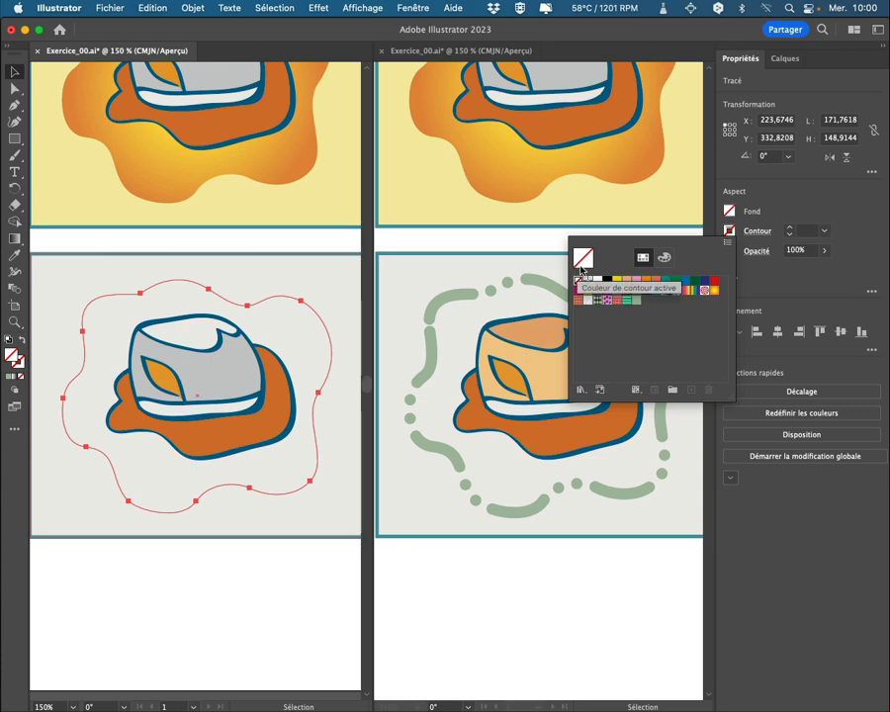
pyautogui.click(637, 301)
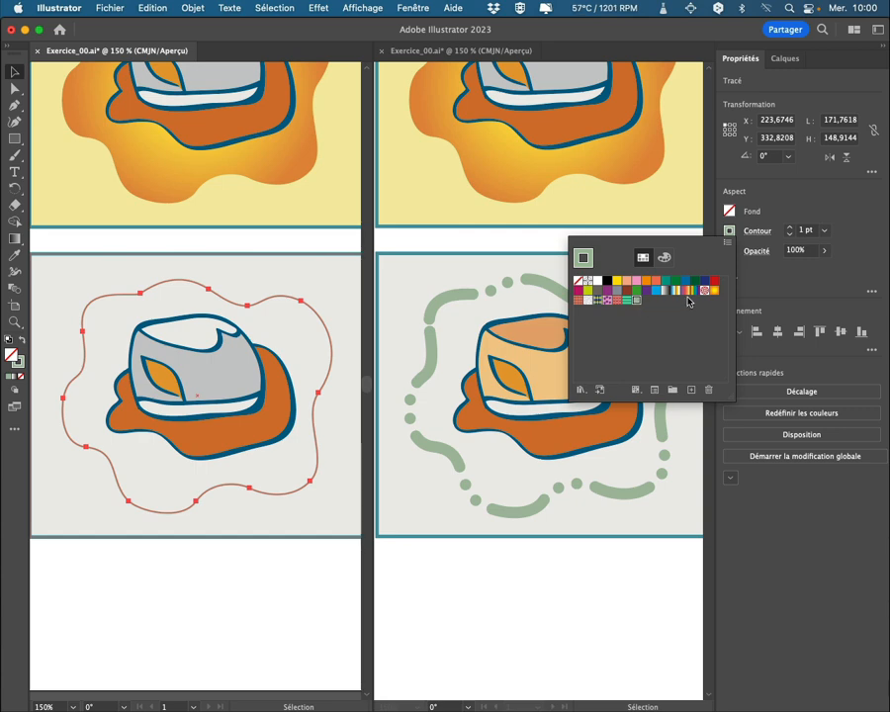
pyautogui.click(754, 286)
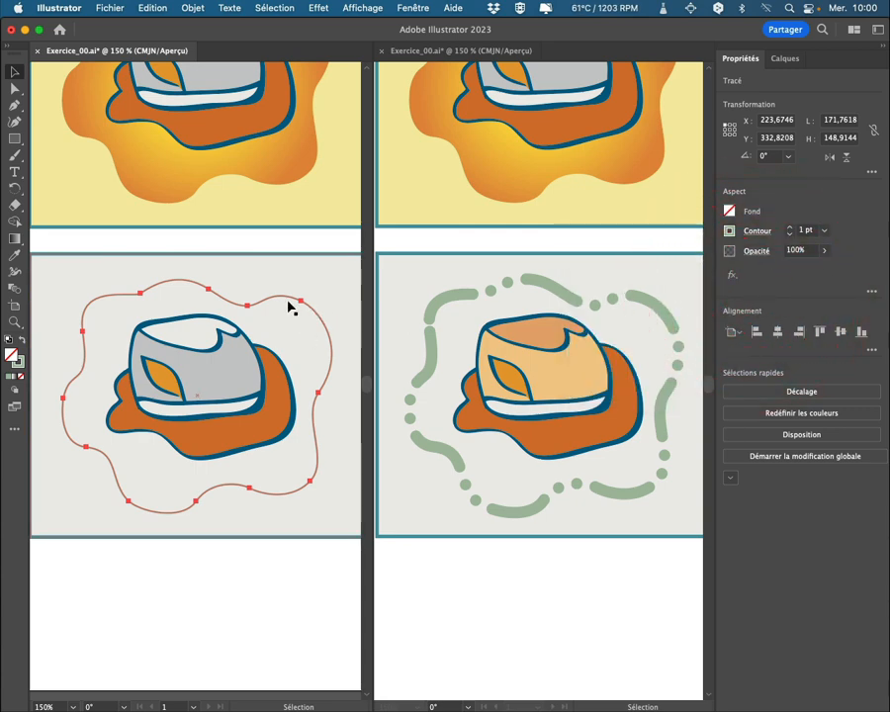
# Step: Set the stroke weight of the wavy outline to 7 pt
pyautogui.click(826, 231)
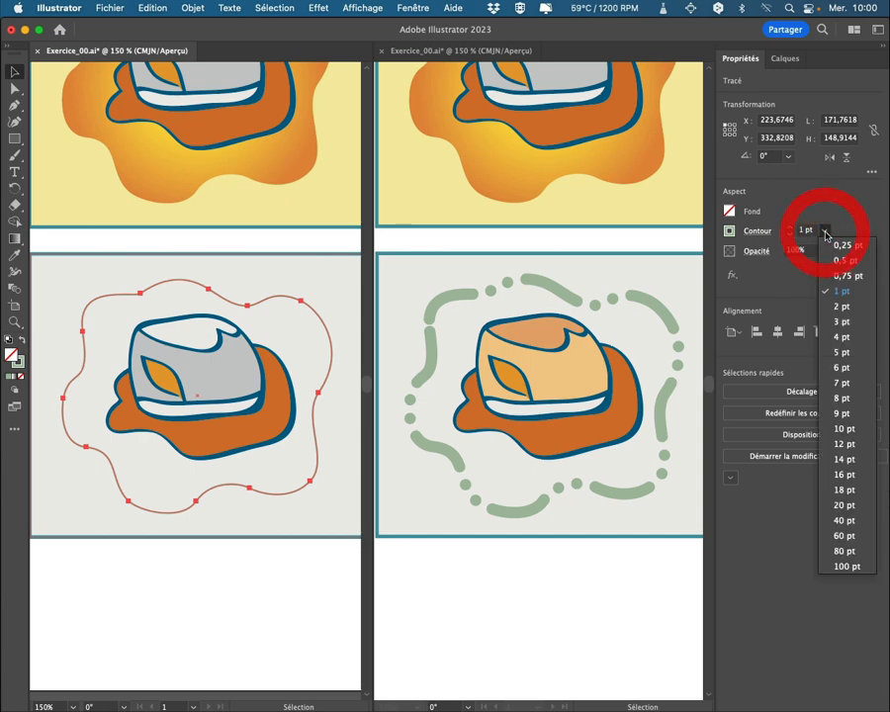
pyautogui.click(823, 230)
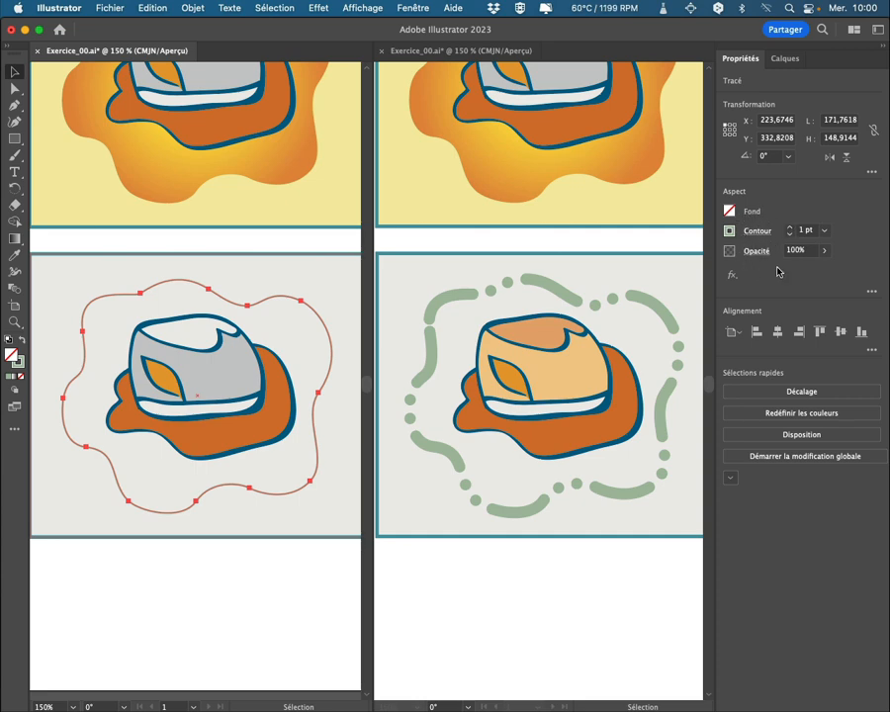
pyautogui.click(753, 214)
pyautogui.click(758, 233)
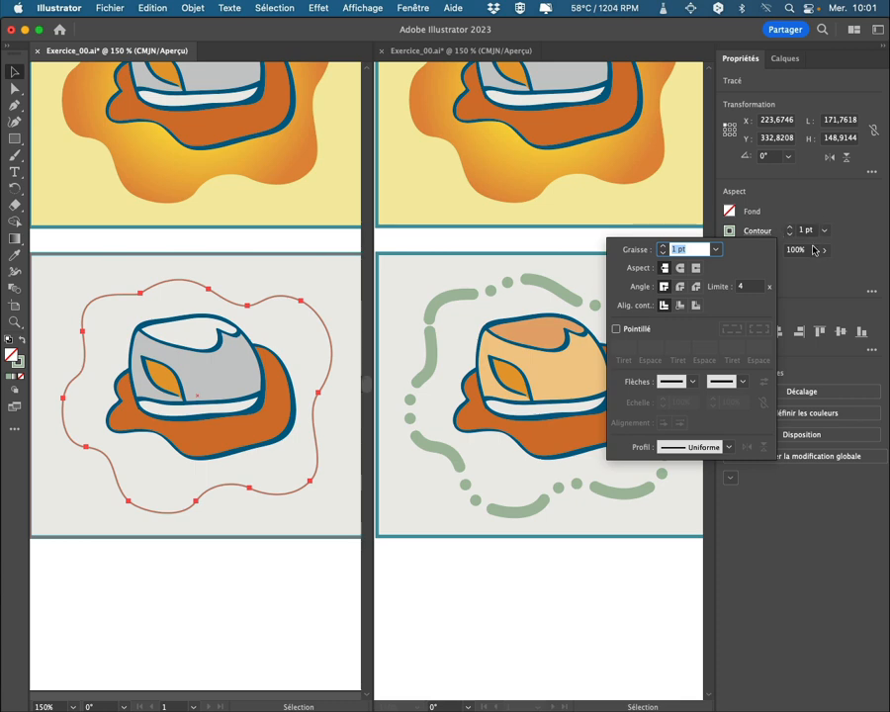
pyautogui.click(716, 250)
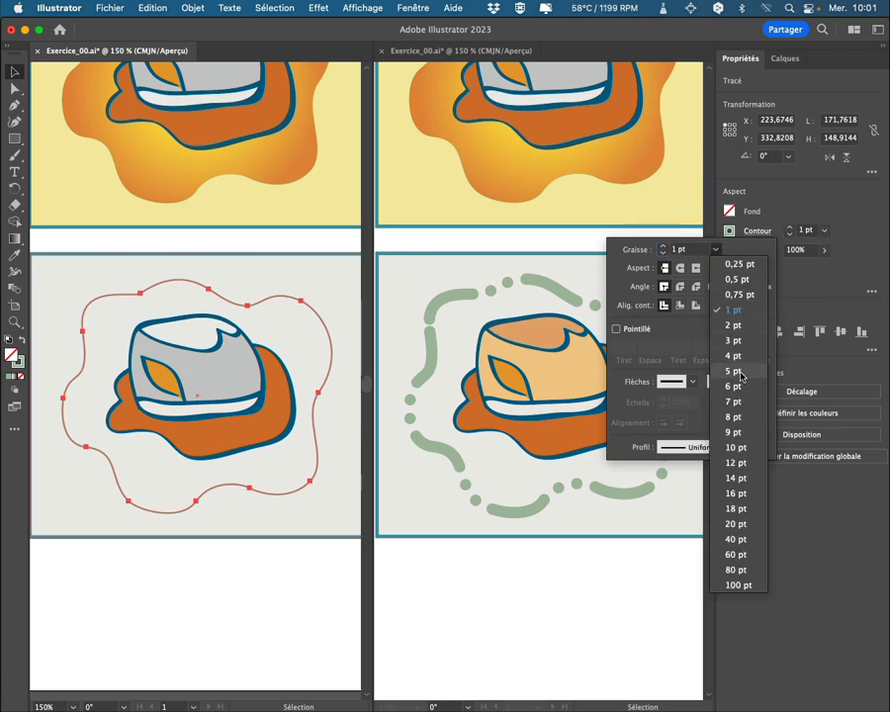
pyautogui.click(732, 464)
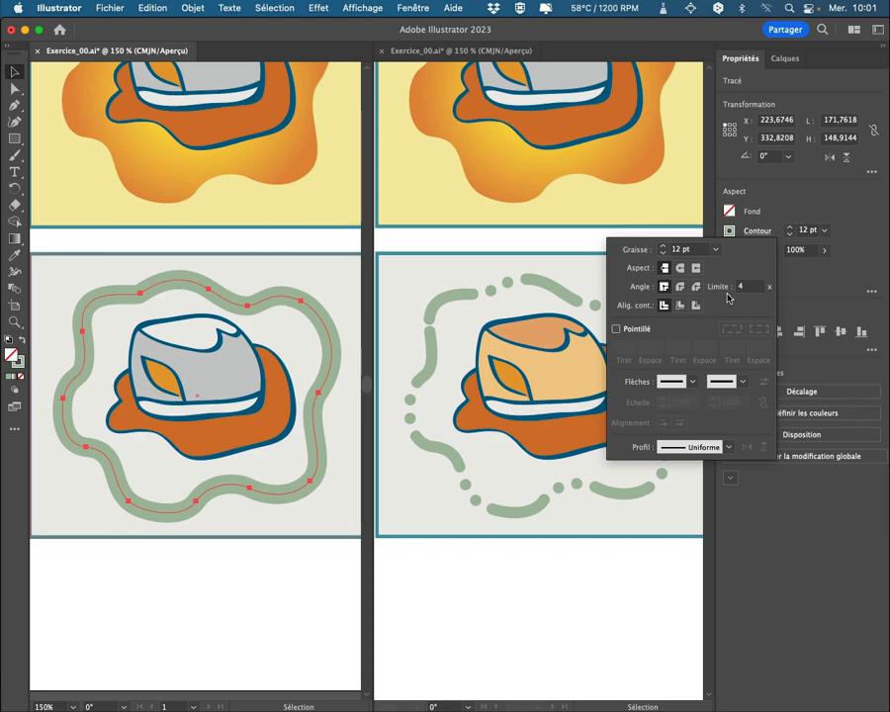
pyautogui.click(715, 250)
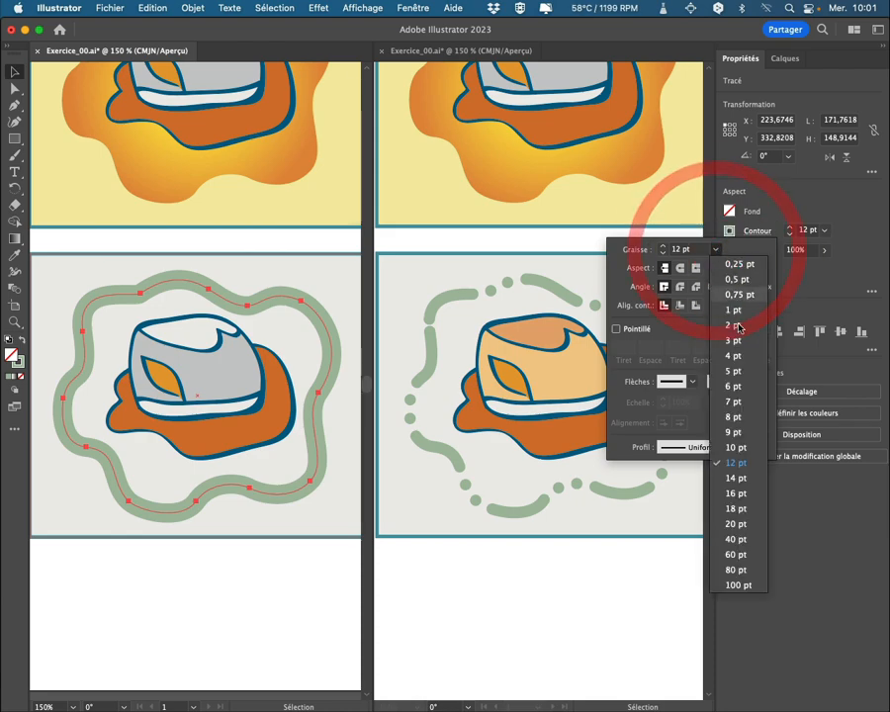
pyautogui.click(740, 402)
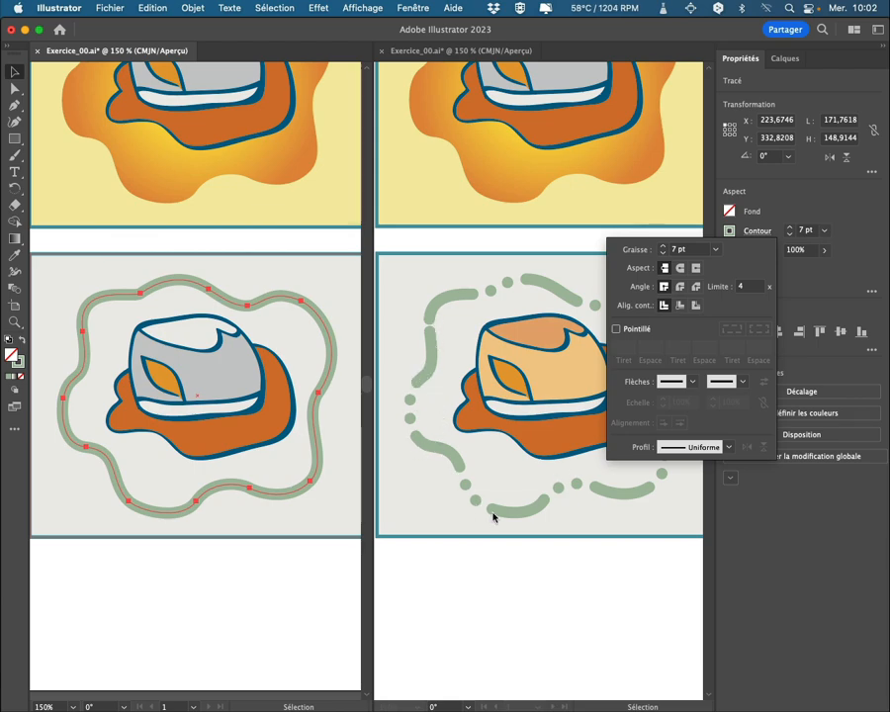
# Step: Make the wavy outline a dashed stroke with round caps, using dash and gap values of 12, 0, 12, 0 and 12 pt
pyautogui.click(616, 331)
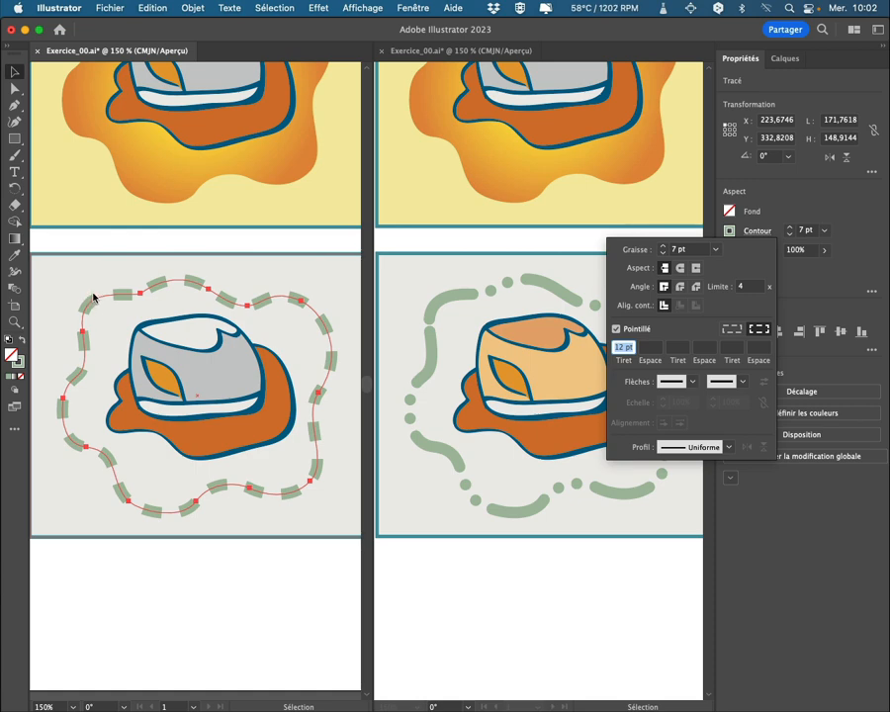
pyautogui.click(680, 270)
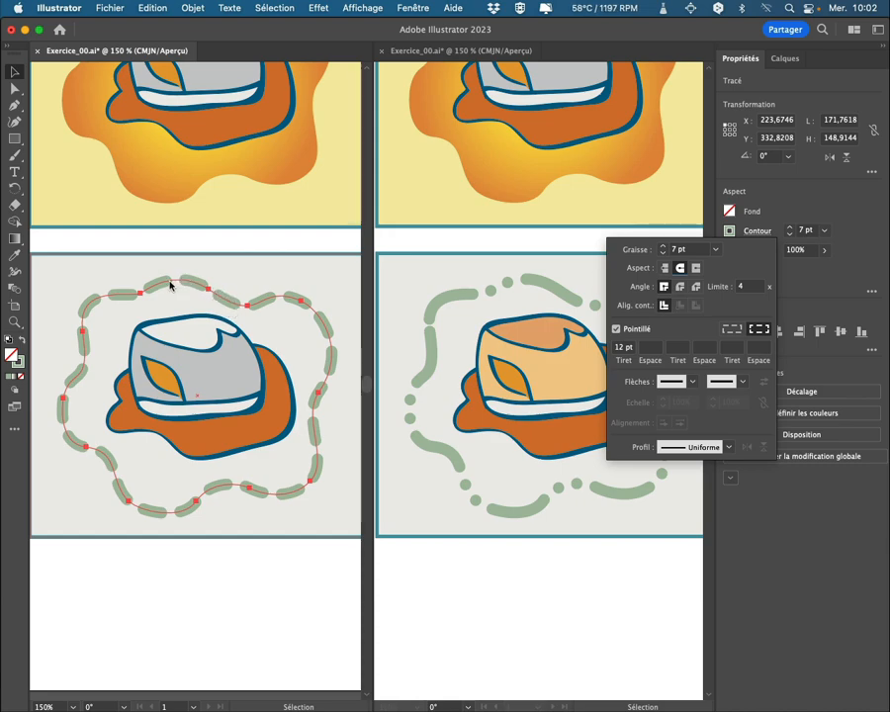
pyautogui.click(648, 348)
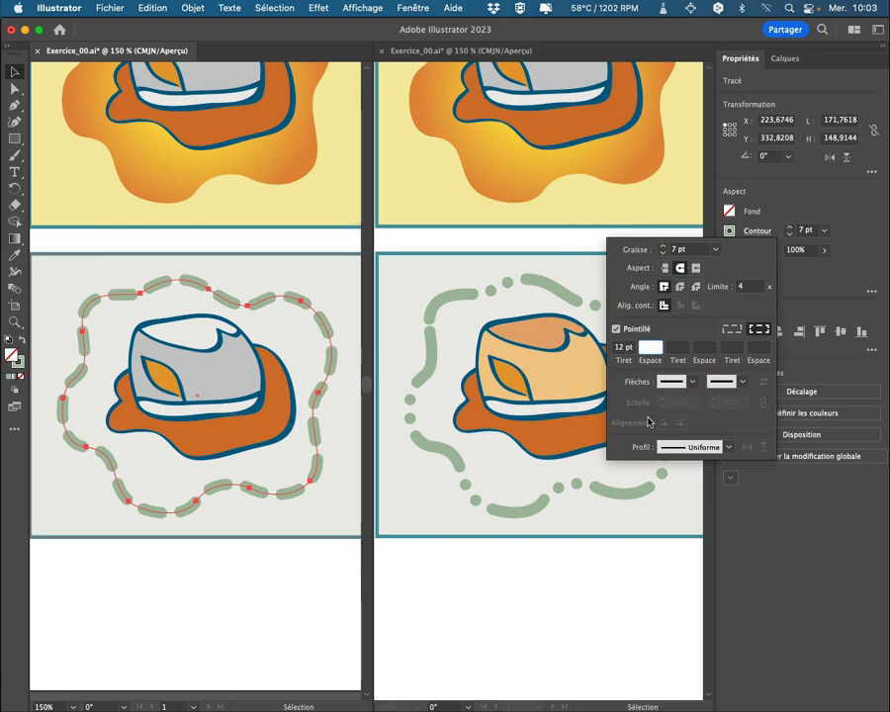
pyautogui.write('0')
pyautogui.press('Tab')
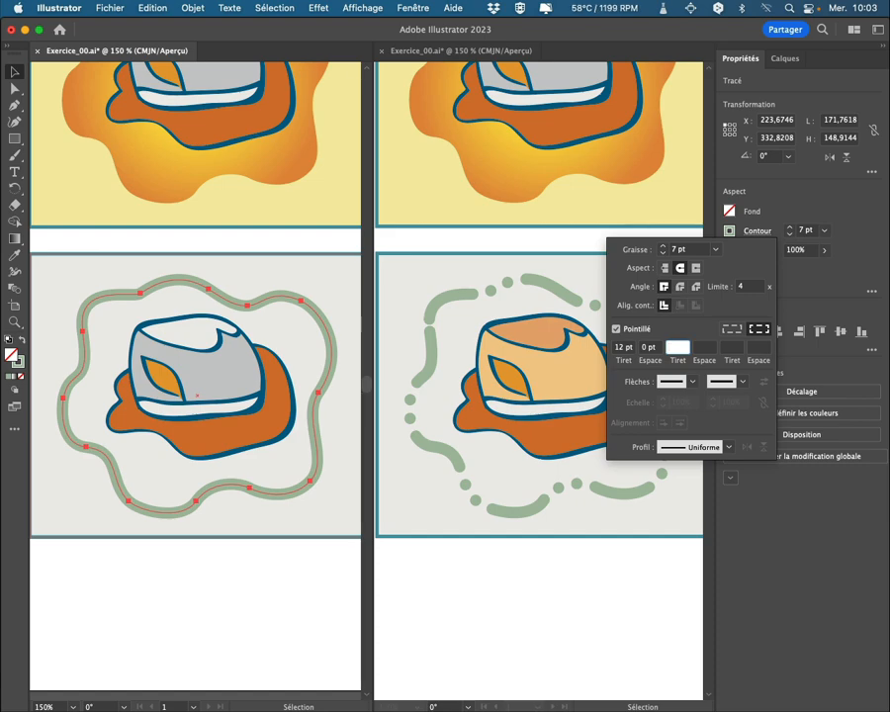
pyautogui.write('12')
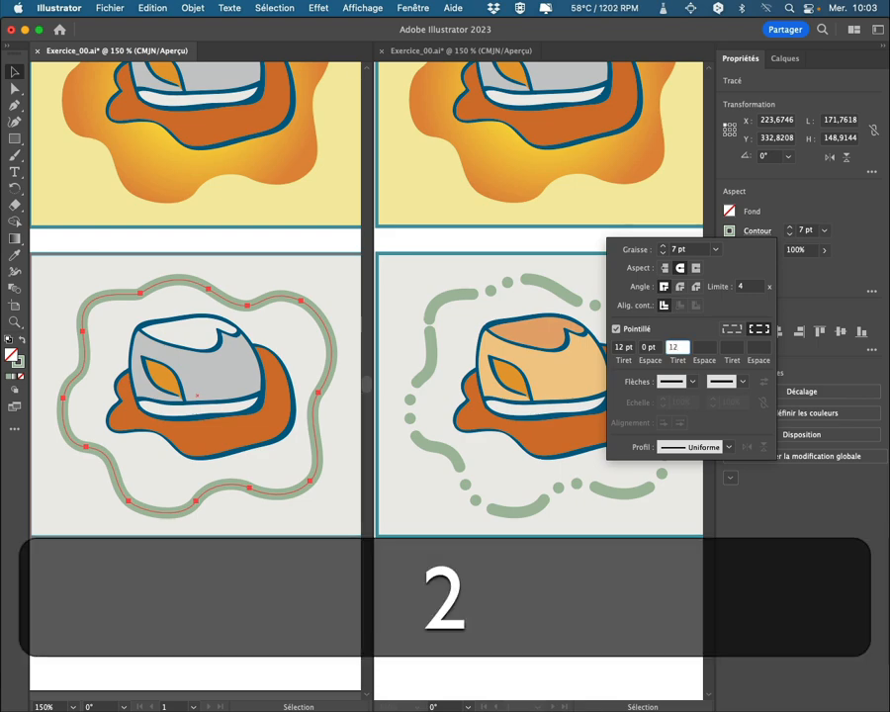
pyautogui.press('Tab')
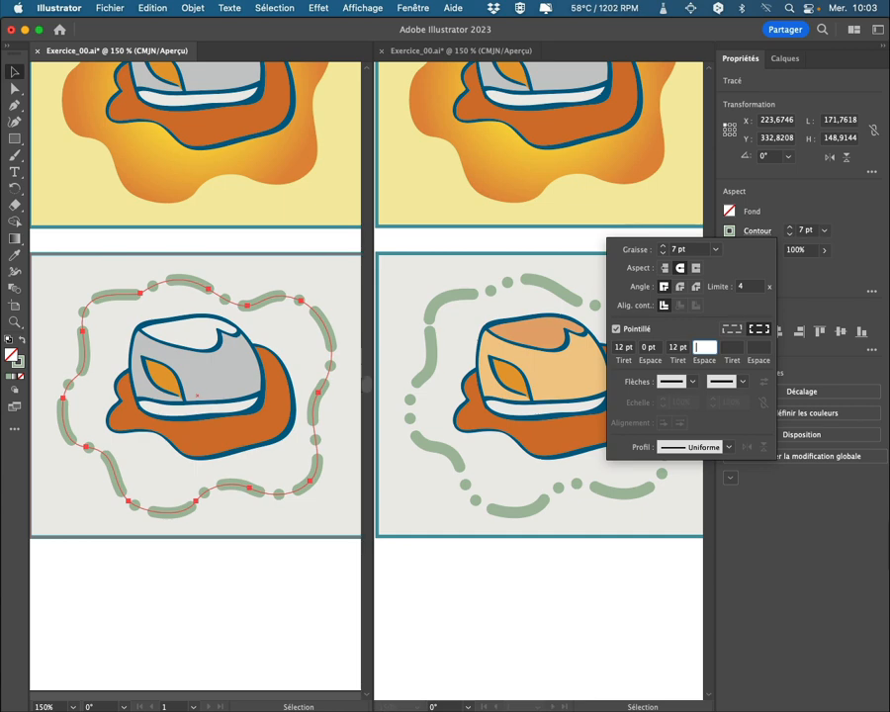
pyautogui.write('0')
pyautogui.press('Tab')
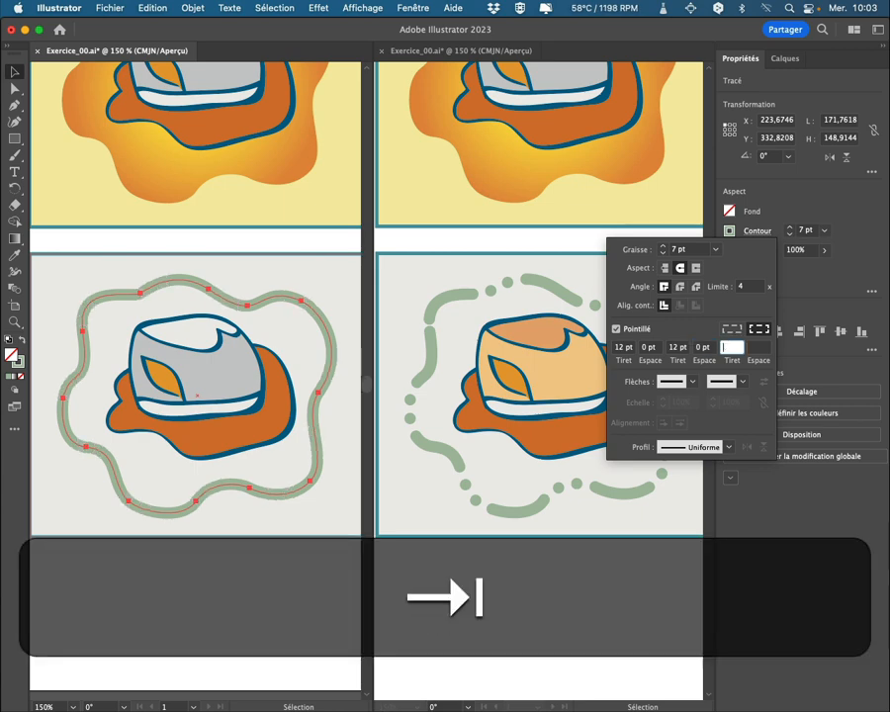
pyautogui.write('12')
pyautogui.press('Tab')
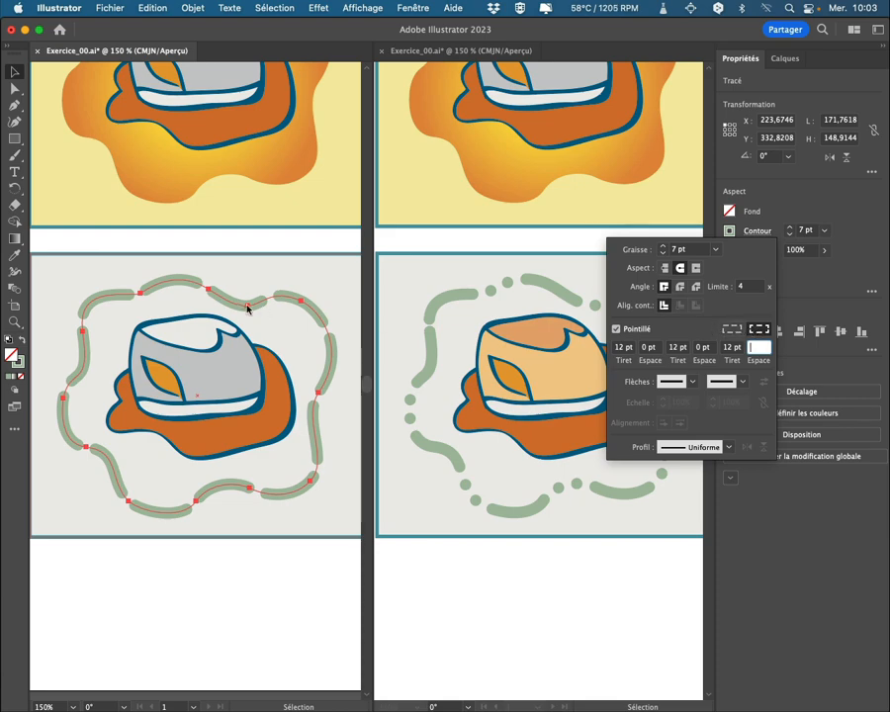
# Step: Compare the two dash alignment options on the wavy outline and keep the one preserving exact dash and gap lengths
pyautogui.click(727, 331)
pyautogui.click(728, 331)
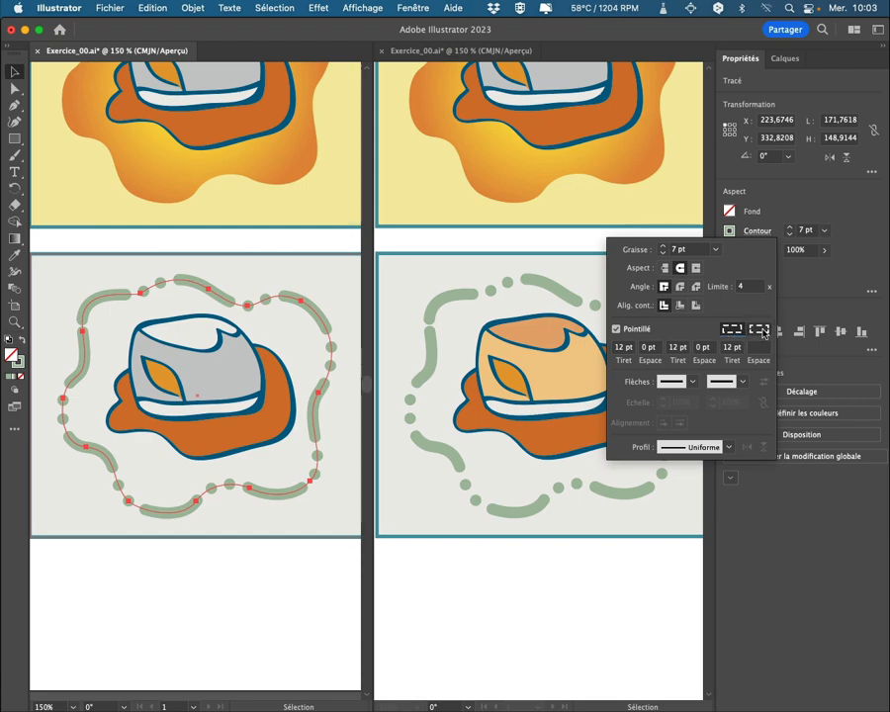
pyautogui.click(759, 331)
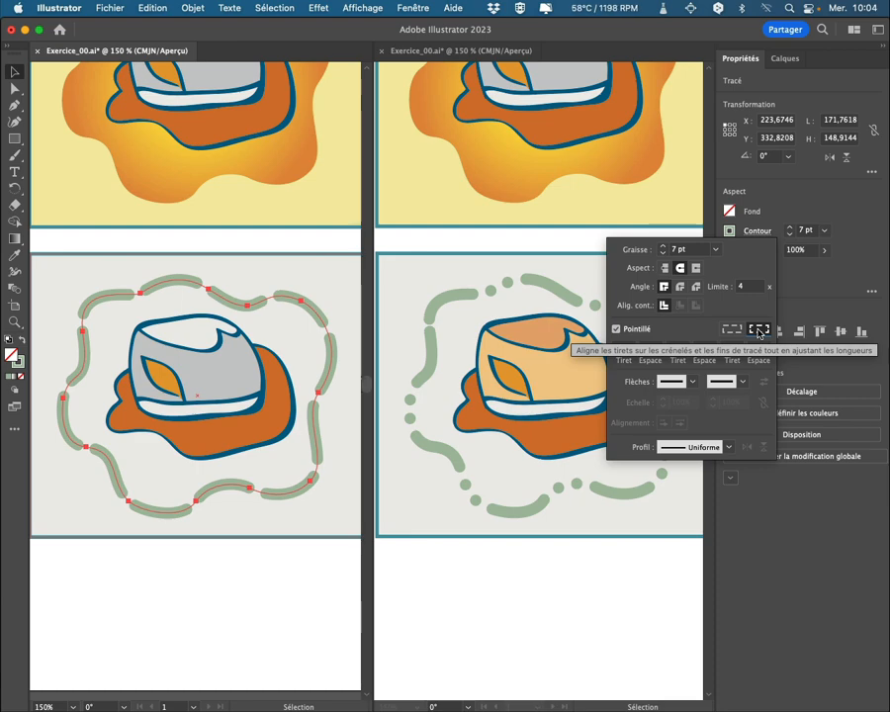
pyautogui.click(731, 331)
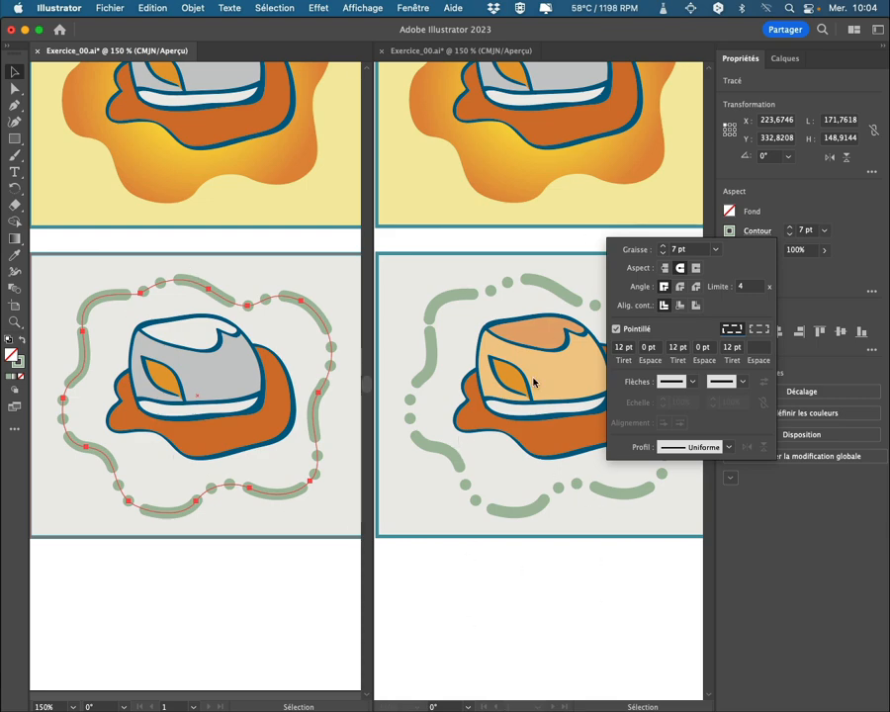
pyautogui.moveTo(537, 694)
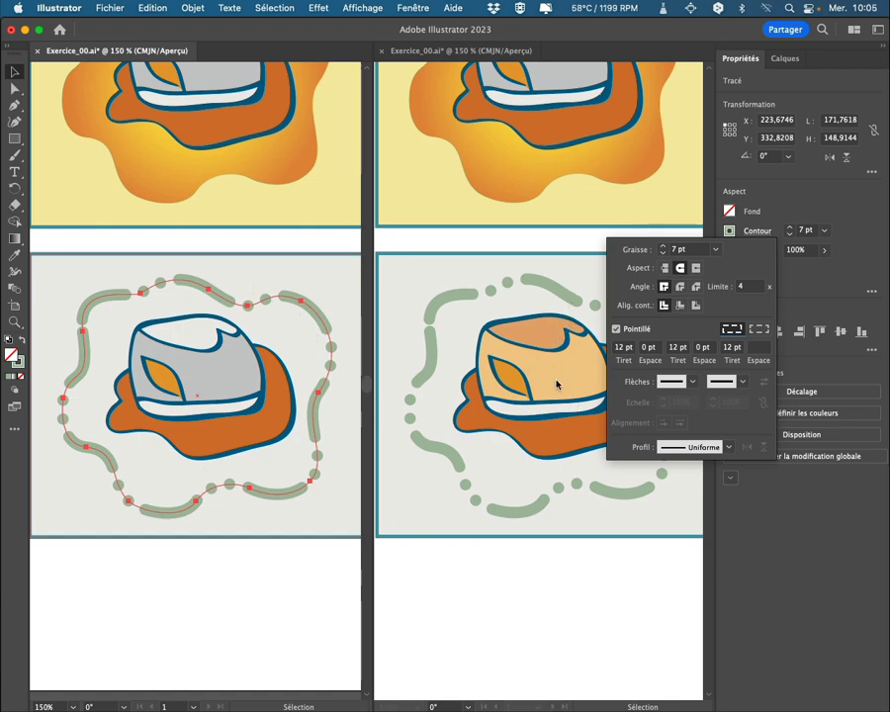
pyautogui.click(757, 232)
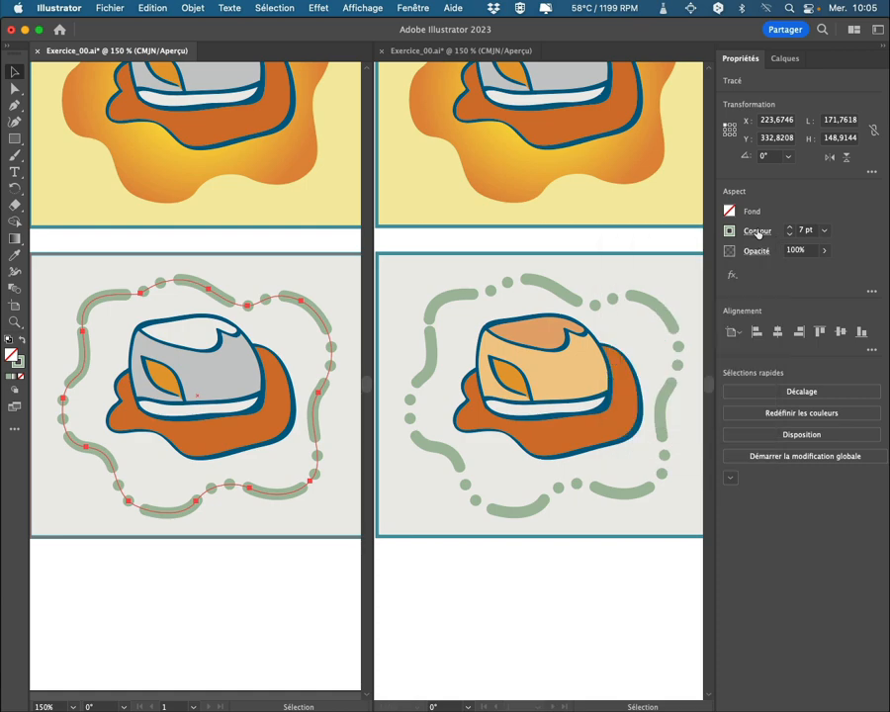
# Step: Copy the hex colour code FCCA85 from the fill of the reference hat's main body
pyautogui.click(561, 372)
pyautogui.click(562, 373)
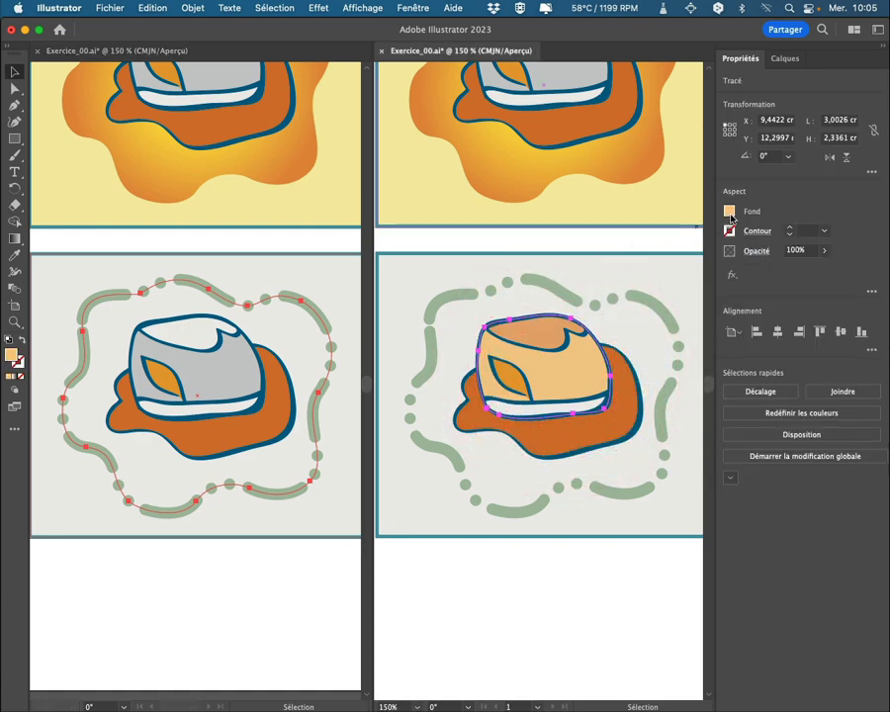
pyautogui.click(728, 211)
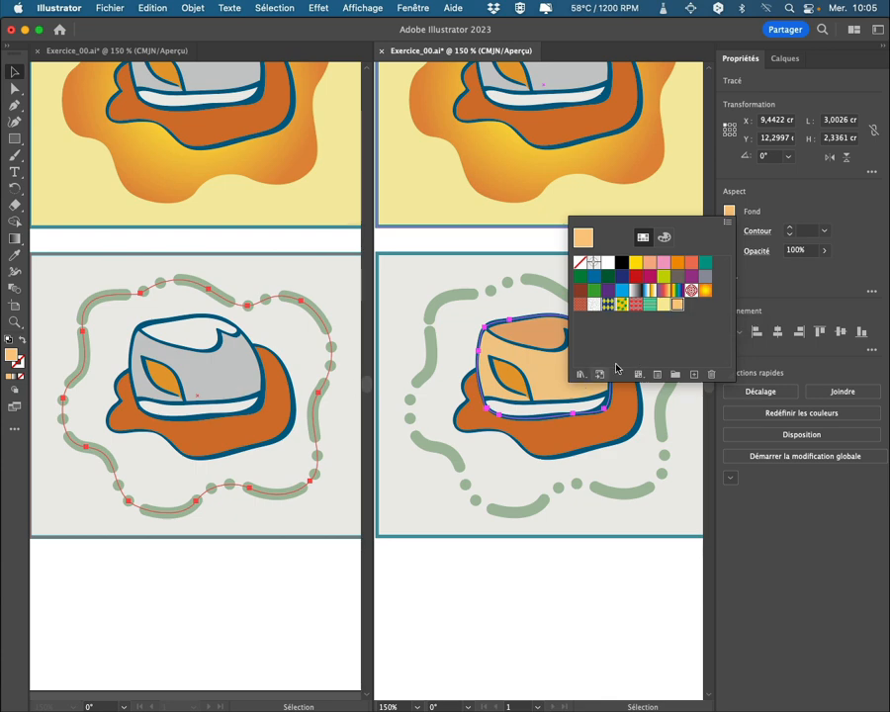
pyautogui.click(665, 237)
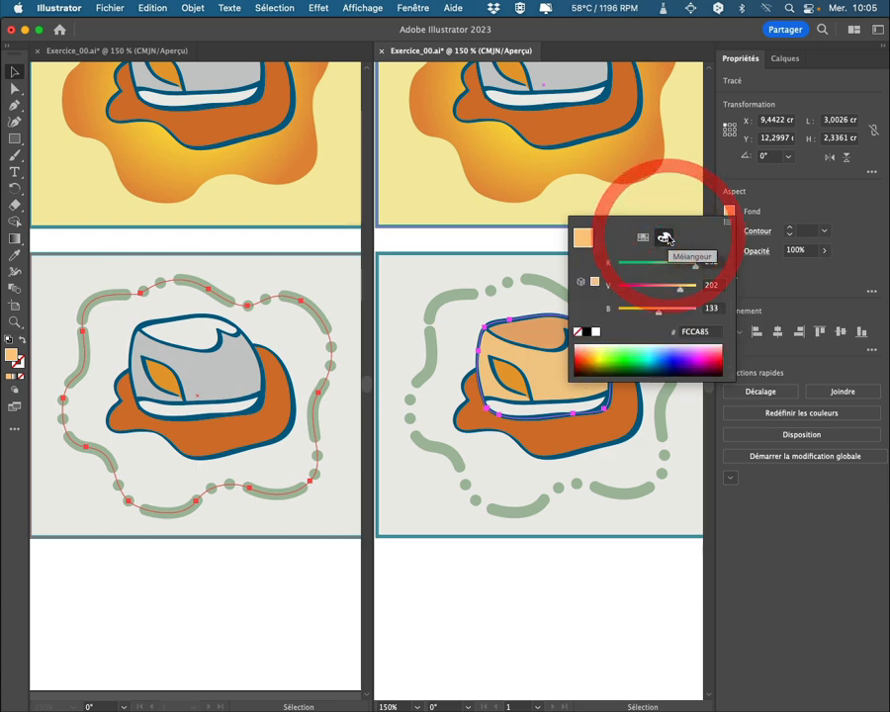
pyautogui.click(692, 333)
pyautogui.press('cmd+c')
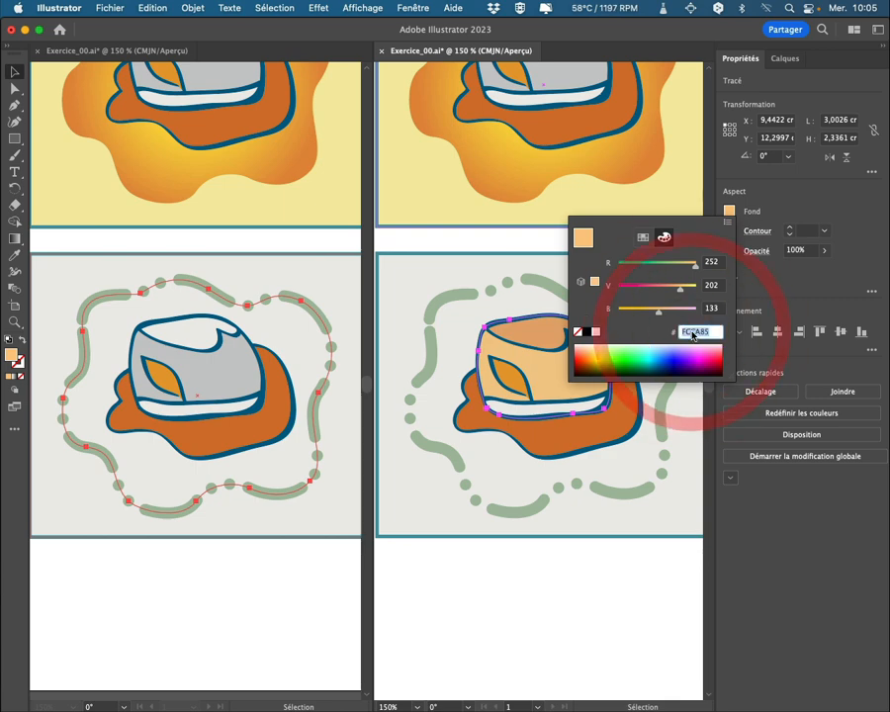
pyautogui.rightClick(692, 334)
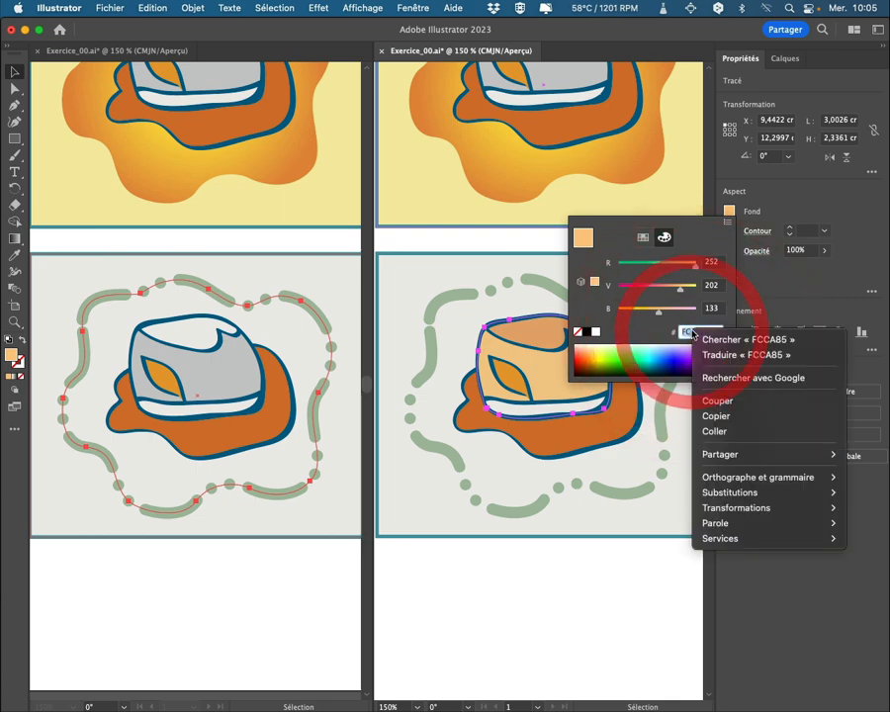
pyautogui.click(711, 419)
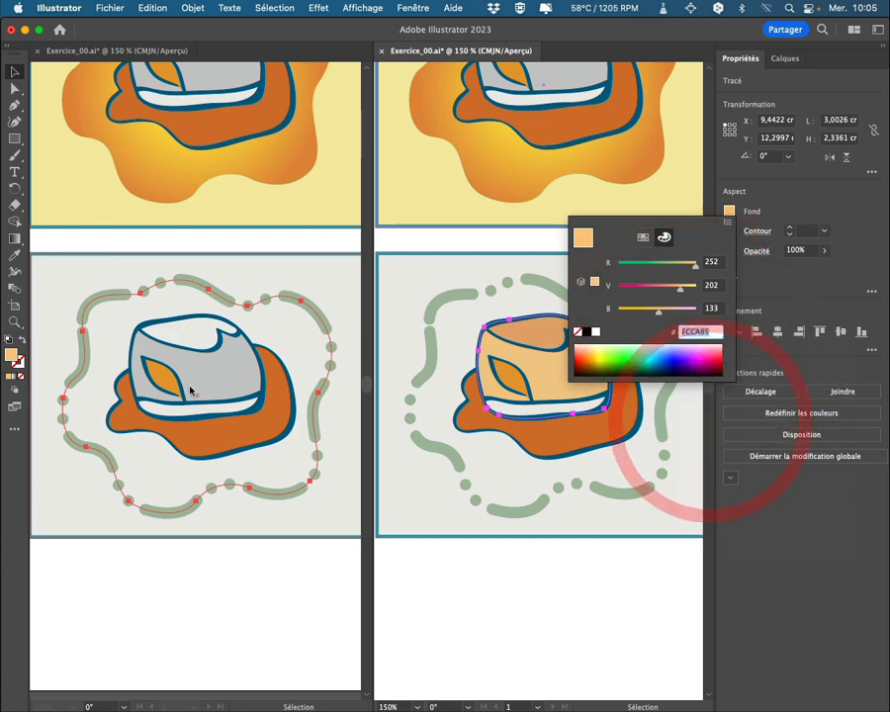
# Step: Switch the grey hat body's fill to RGB mode and apply the copied hex colour FCCA85
pyautogui.click(202, 370)
pyautogui.click(231, 363)
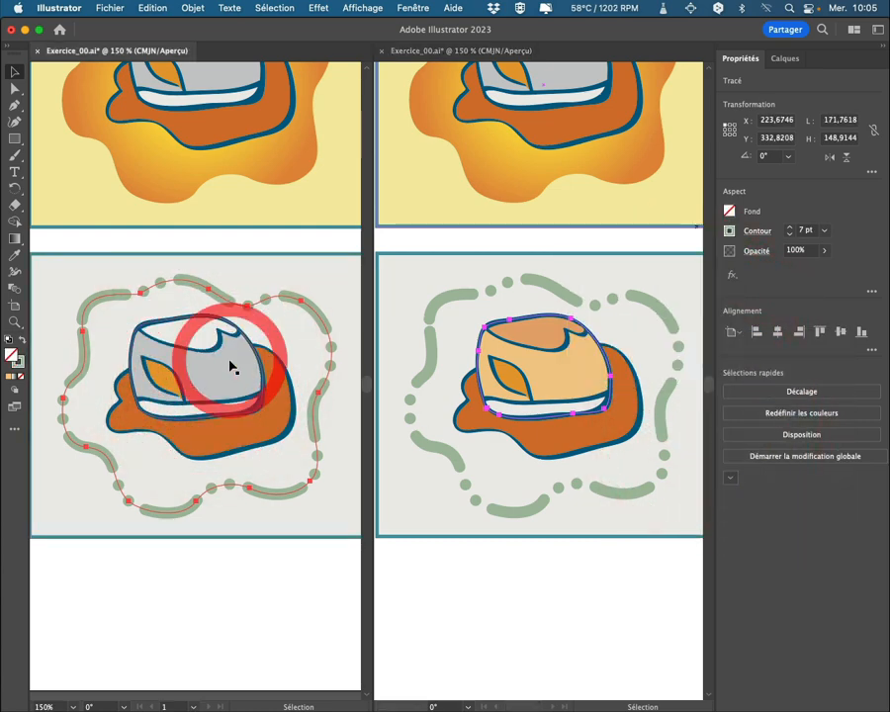
pyautogui.click(239, 366)
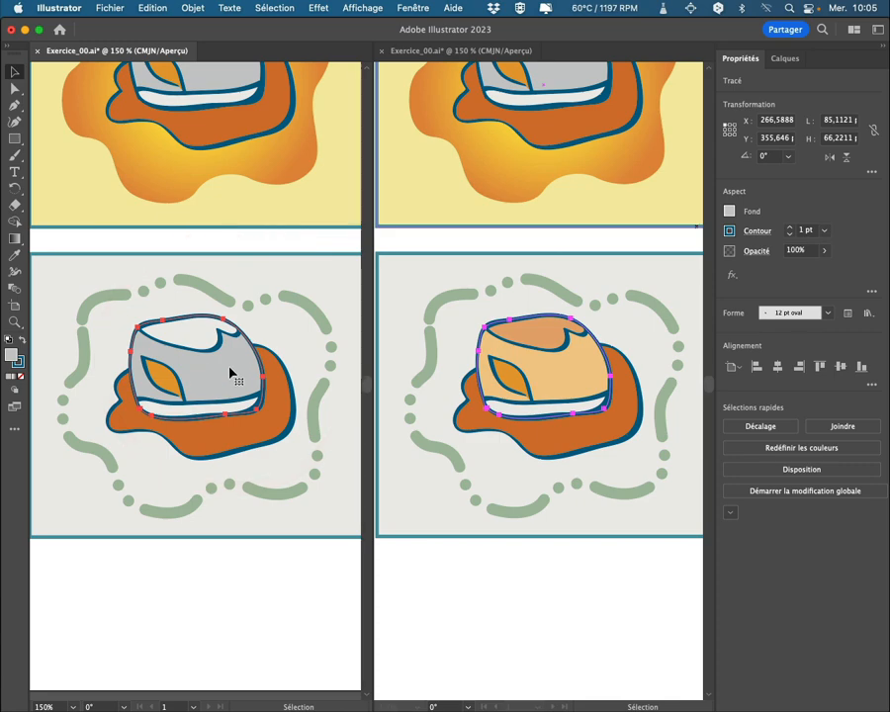
pyautogui.click(730, 212)
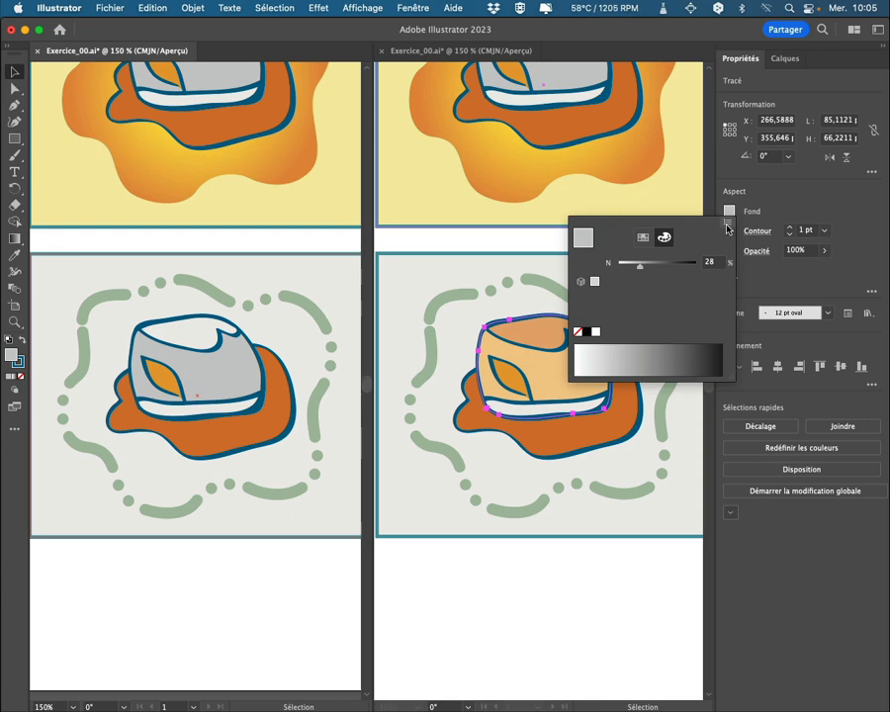
pyautogui.click(728, 226)
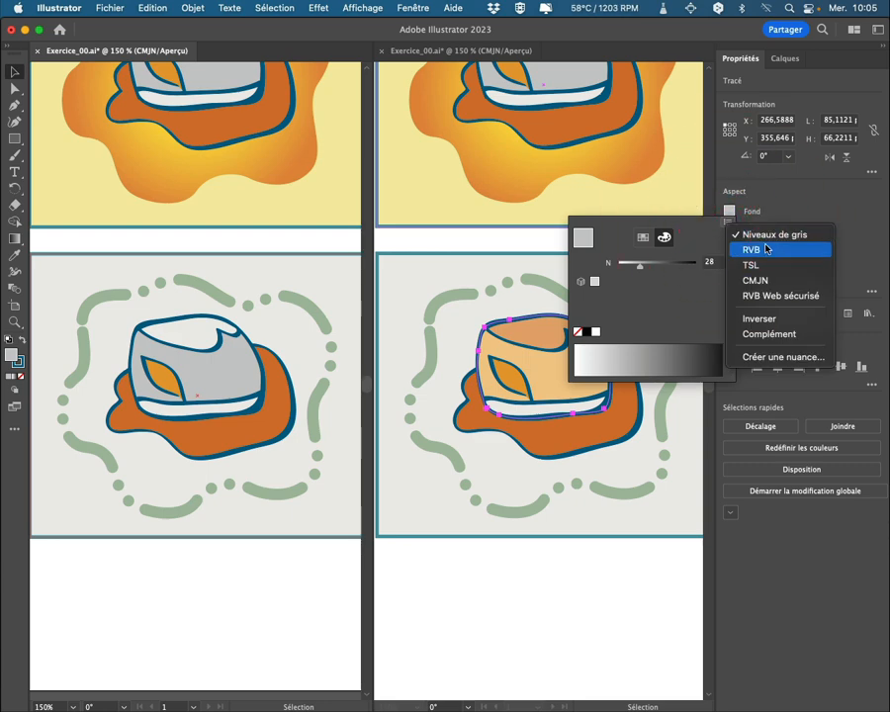
pyautogui.click(751, 253)
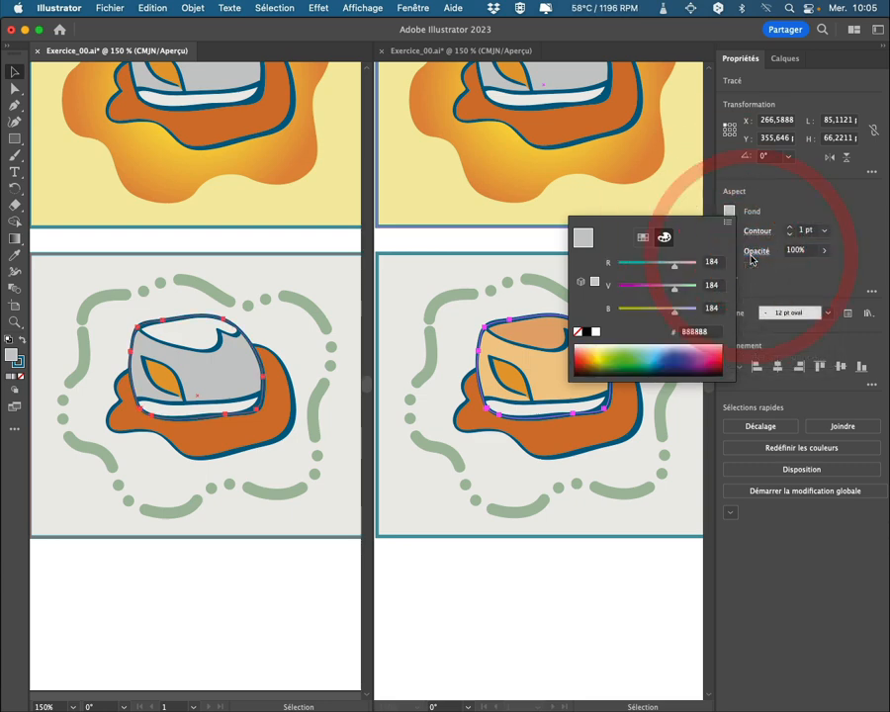
pyautogui.rightClick(687, 334)
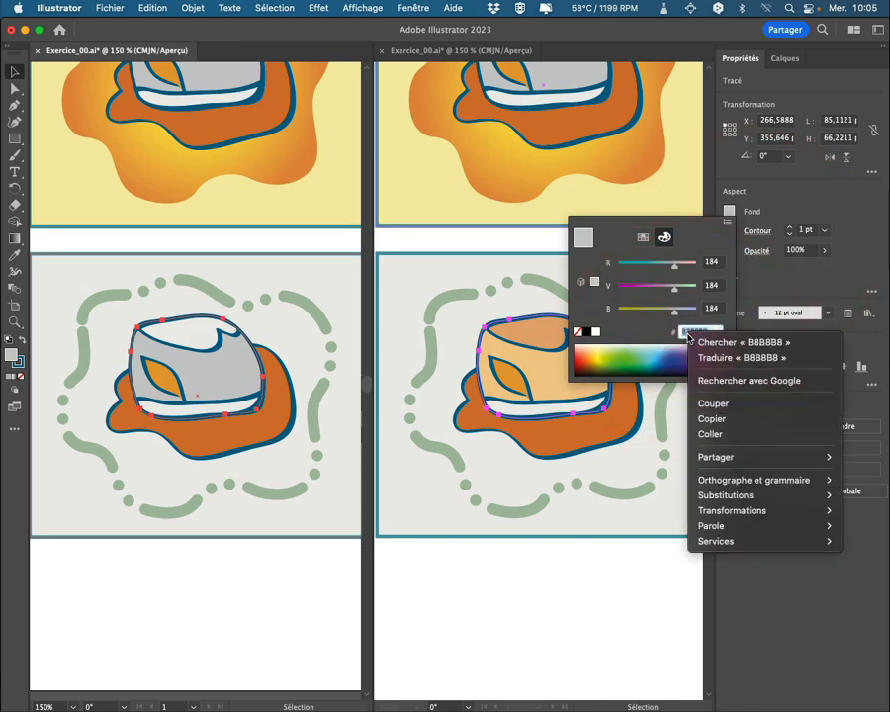
pyautogui.click(709, 435)
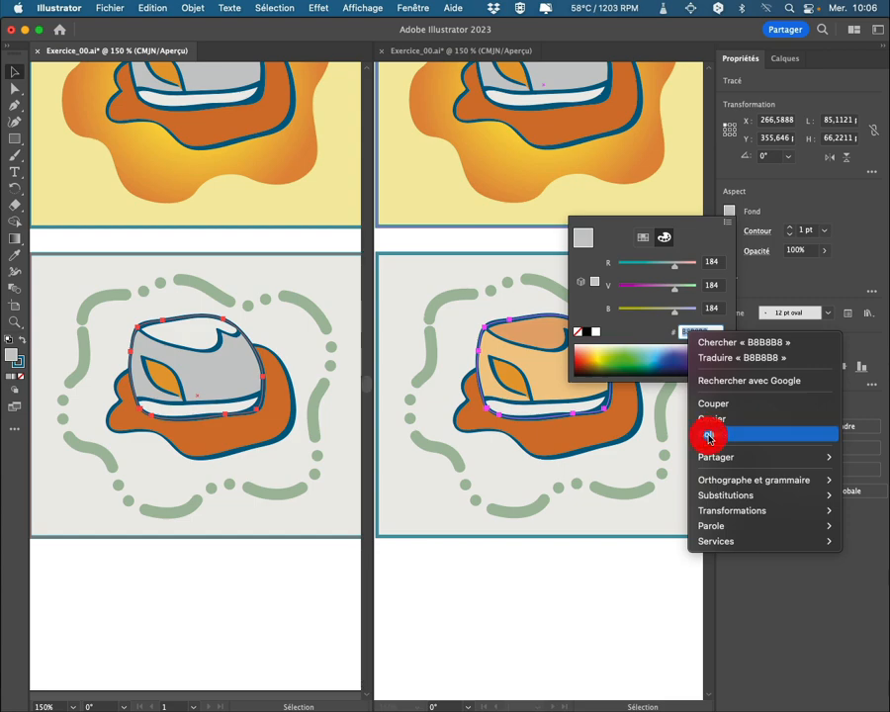
pyautogui.press('Return')
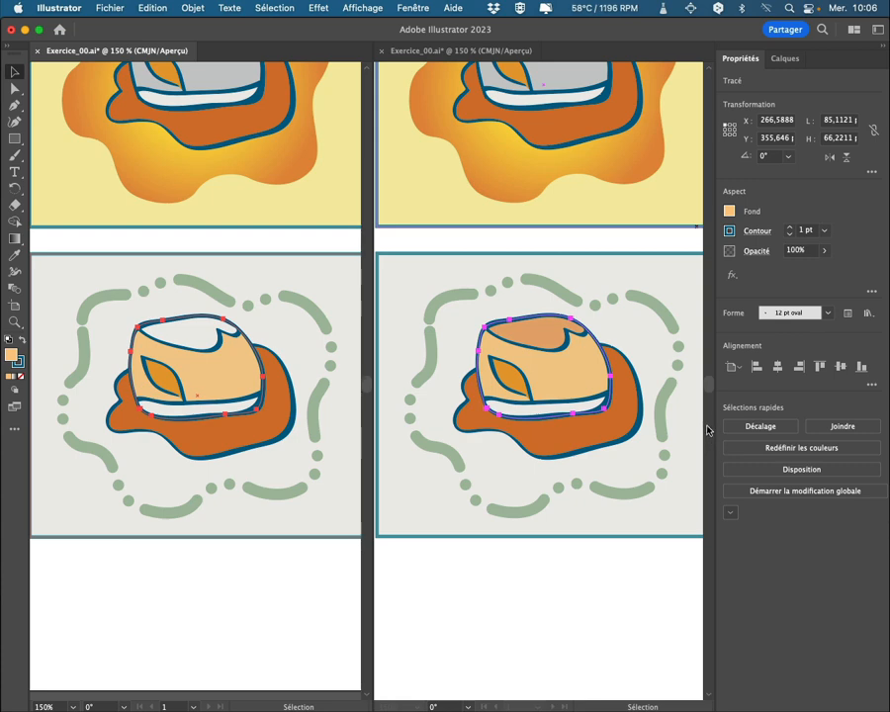
# Step: Copy the hex colour code F1A969 from the fill of the reference hat's top shape
pyautogui.click(537, 331)
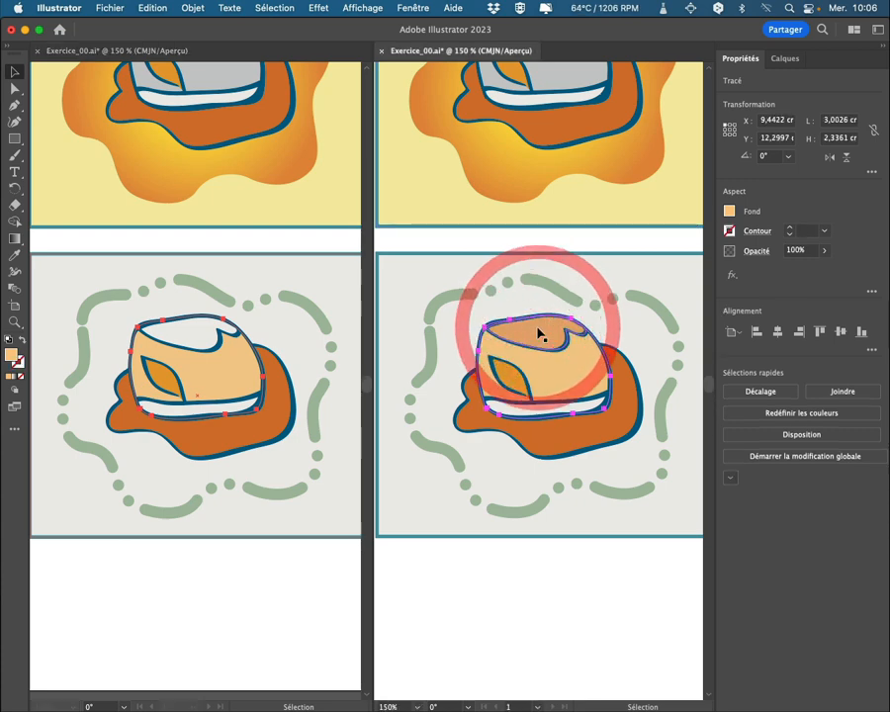
pyautogui.click(538, 331)
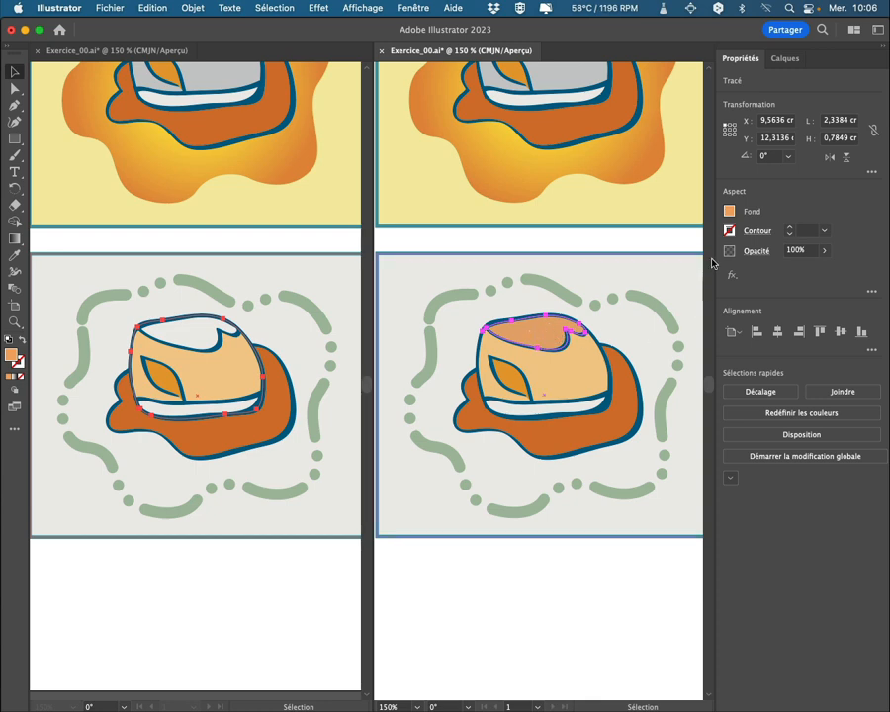
pyautogui.click(729, 211)
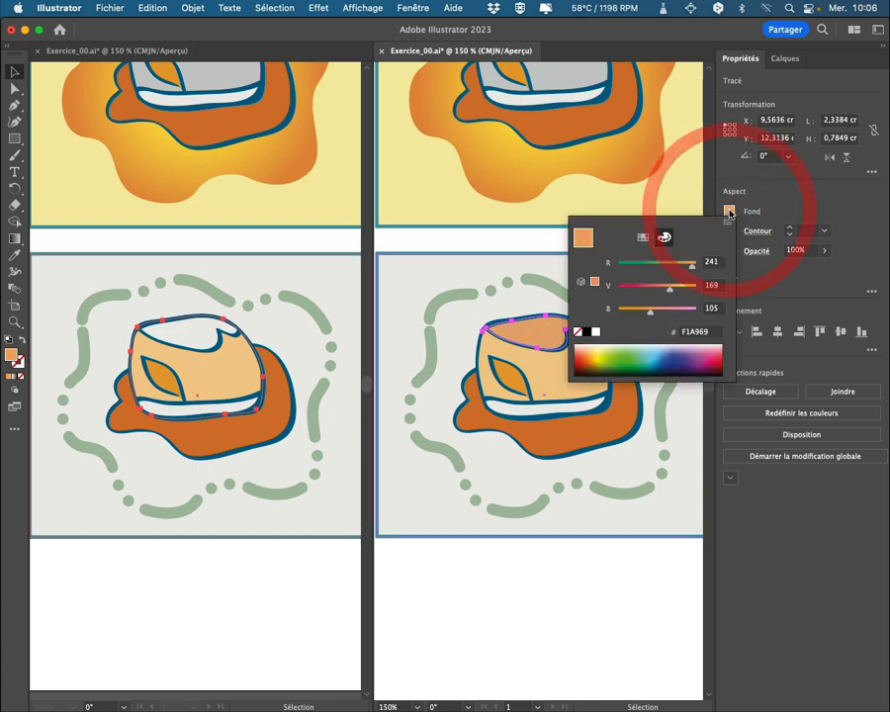
pyautogui.click(695, 334)
pyautogui.press('cmd+c')
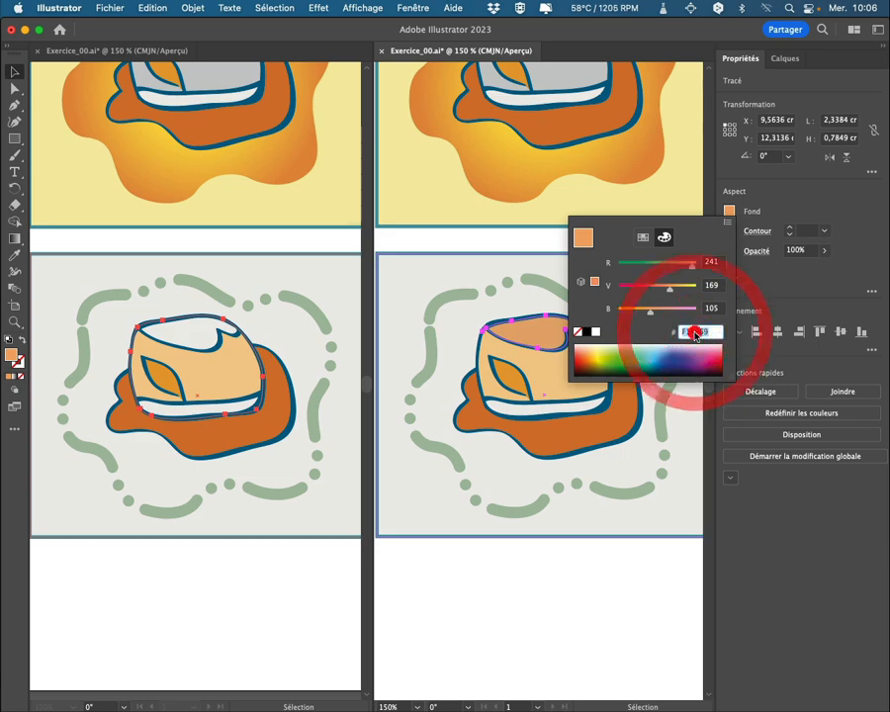
pyautogui.rightClick(695, 336)
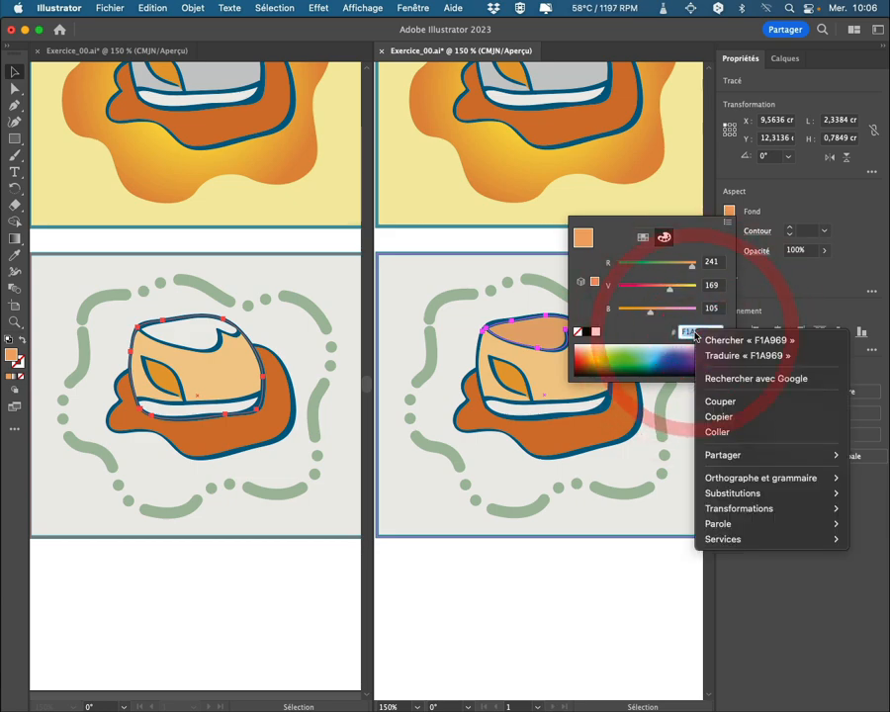
pyautogui.click(708, 416)
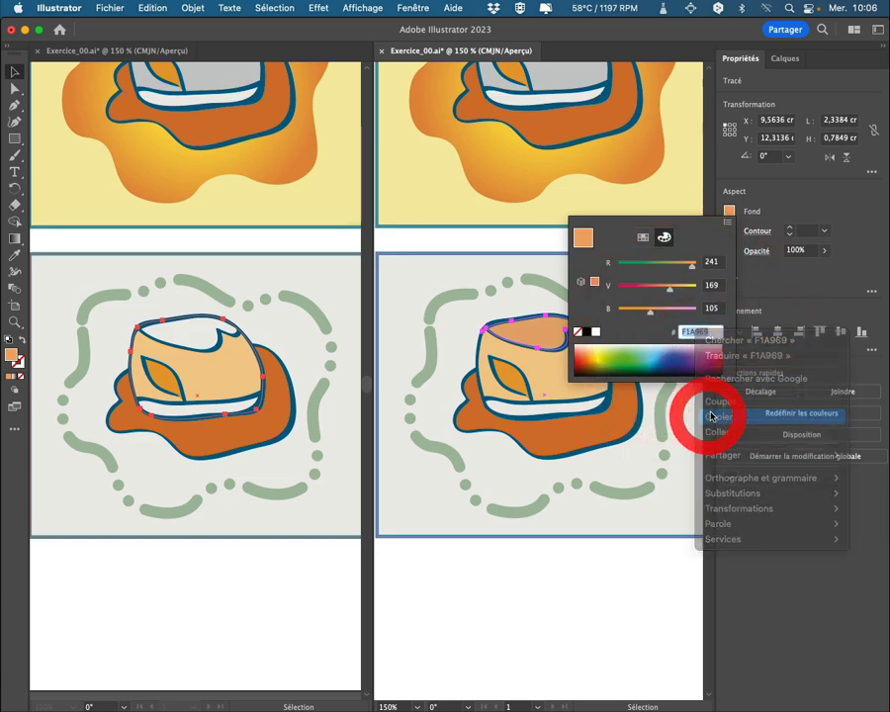
pyautogui.press('Escape')
# Step: Apply the copied hex colour F1A969 to the fill of the hat's white top shape, then deselect it
pyautogui.click(302, 340)
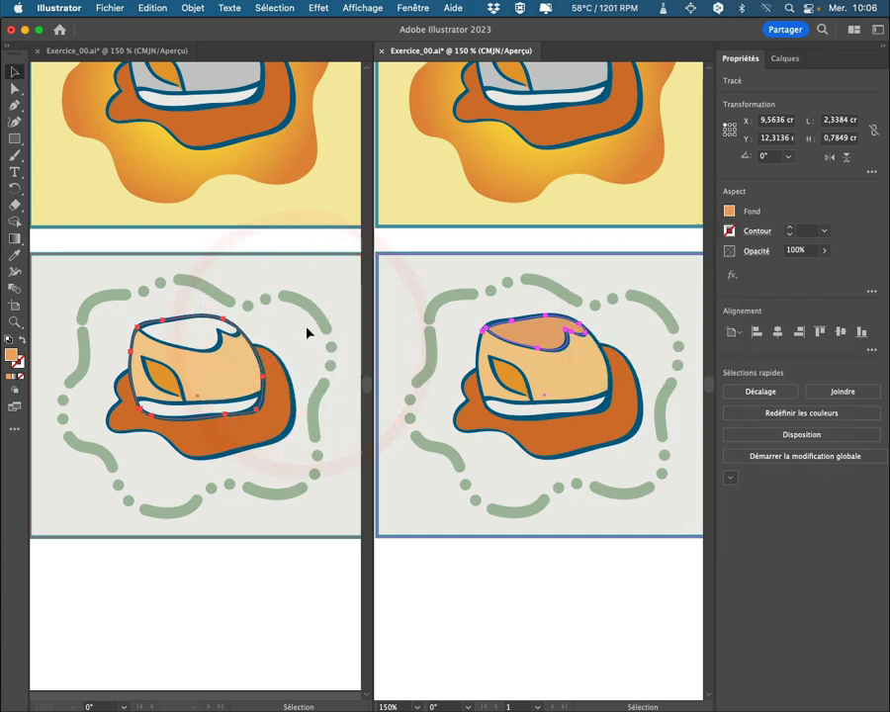
pyautogui.click(178, 327)
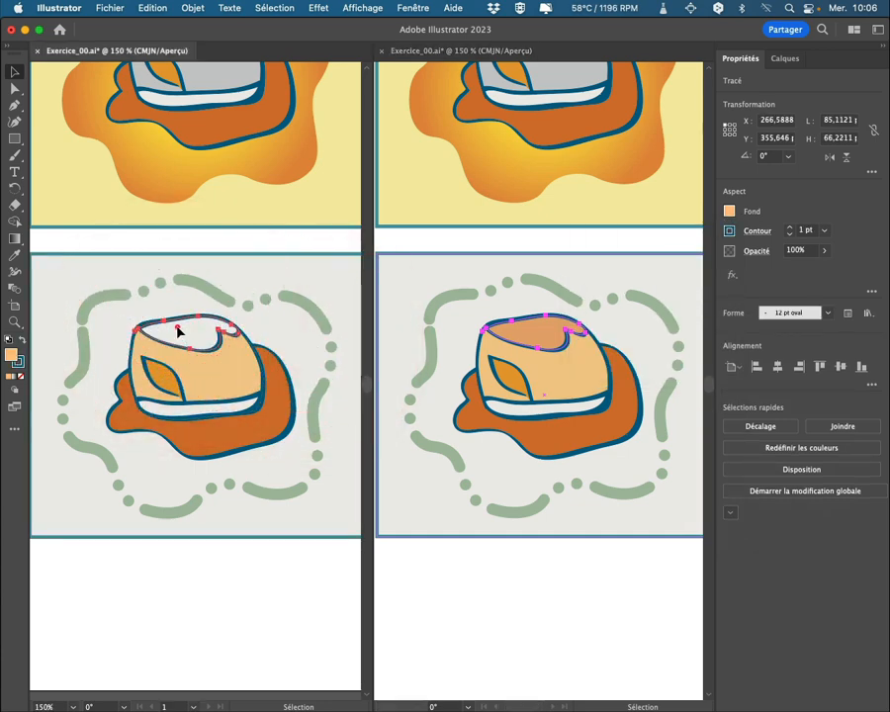
pyautogui.click(178, 330)
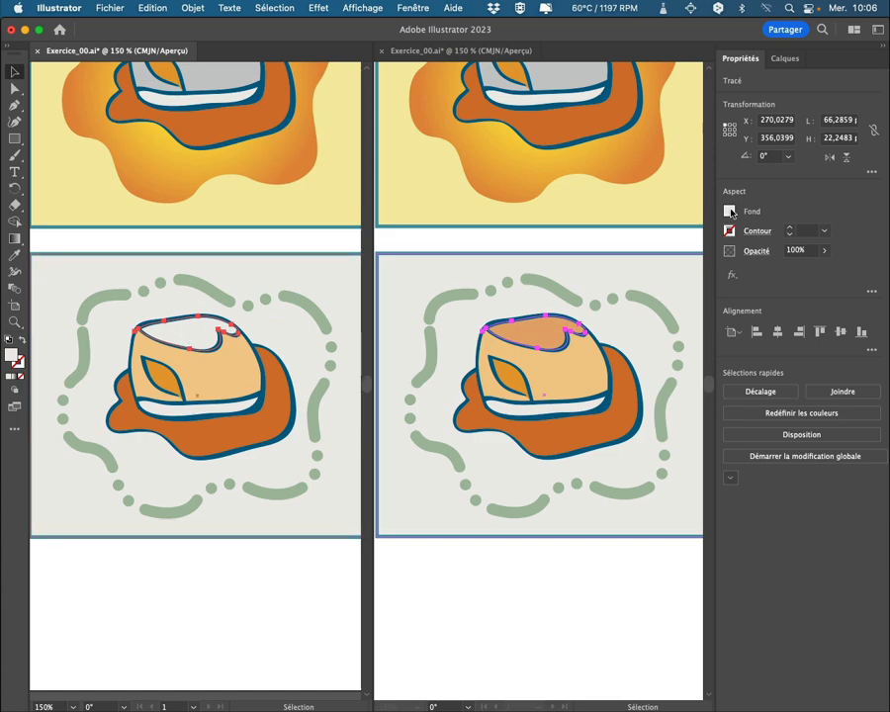
pyautogui.click(730, 211)
pyautogui.click(693, 332)
pyautogui.rightClick(693, 332)
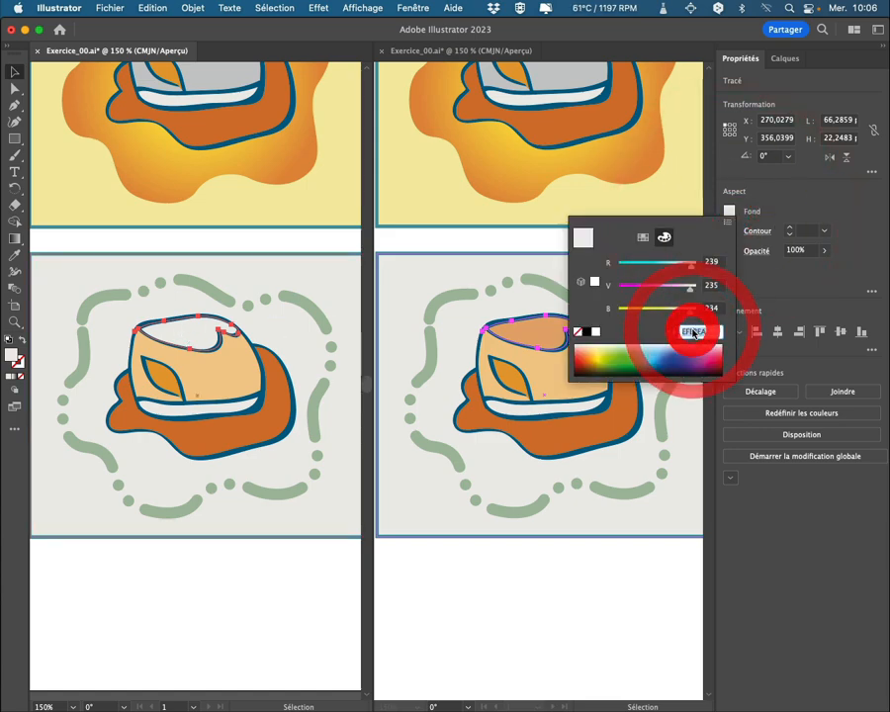
pyautogui.click(715, 431)
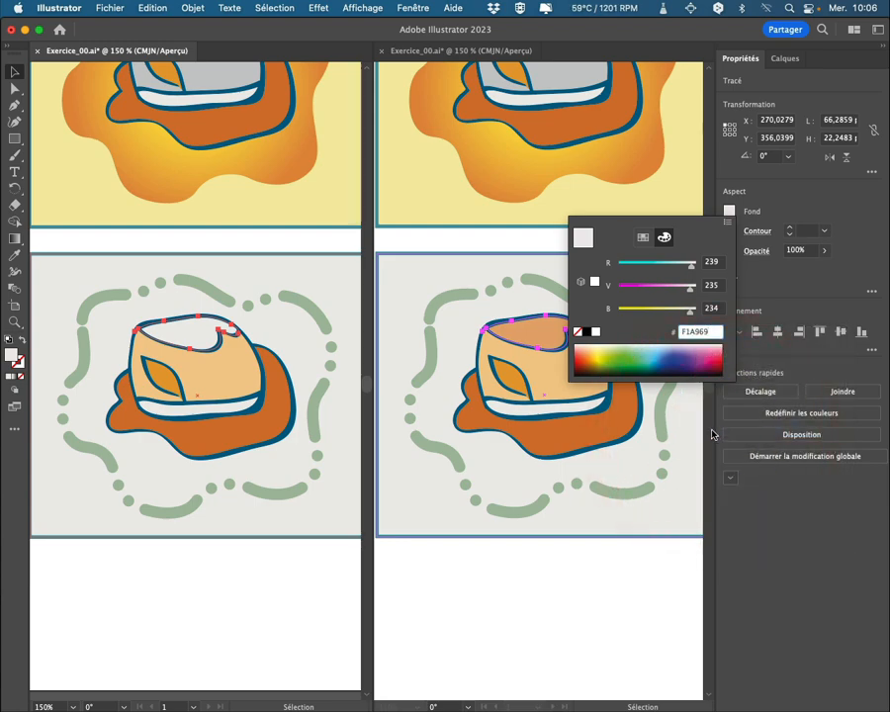
pyautogui.press('Return')
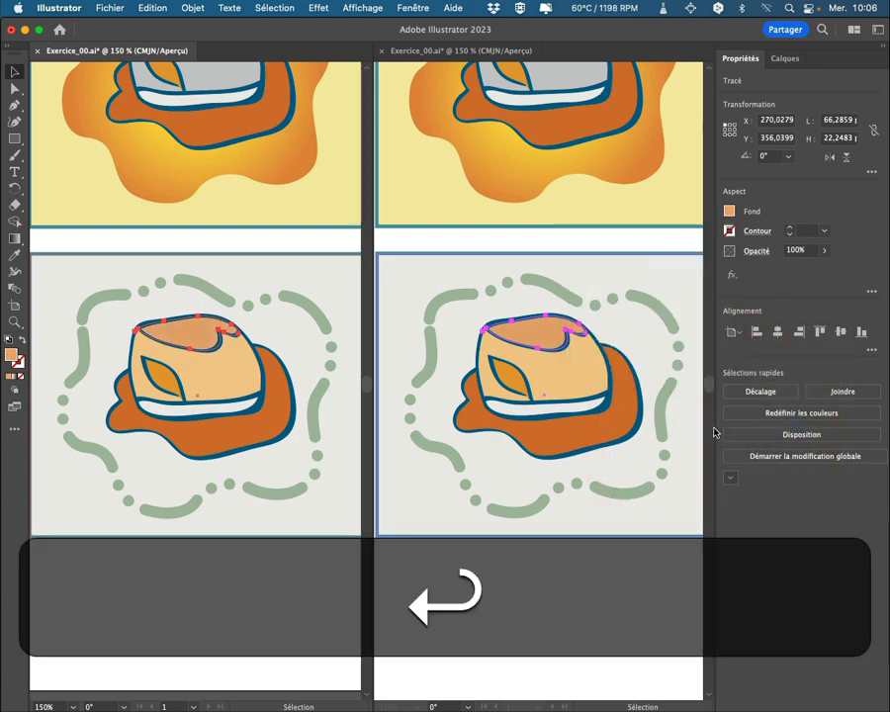
pyautogui.click(284, 576)
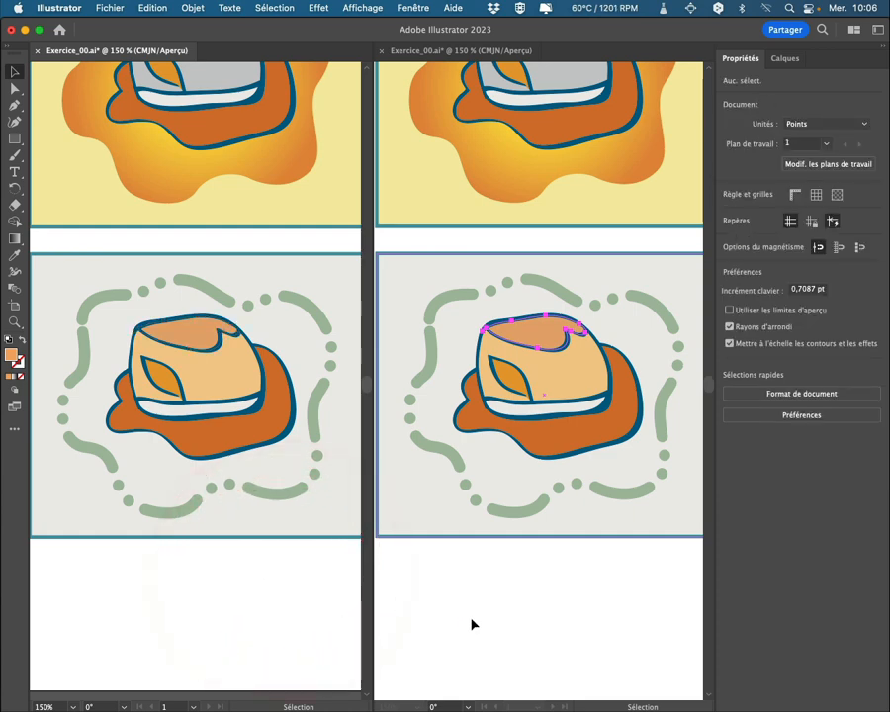